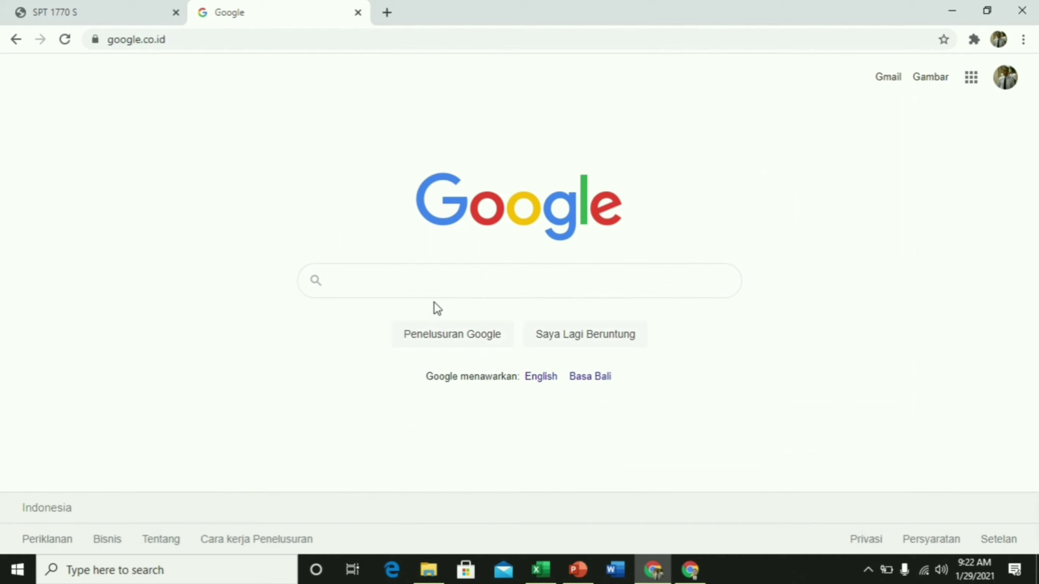
Search Google for 'djp online' by typing djp and picking the suggestion
{"action": "left_click", "coordinate": [349, 278]}
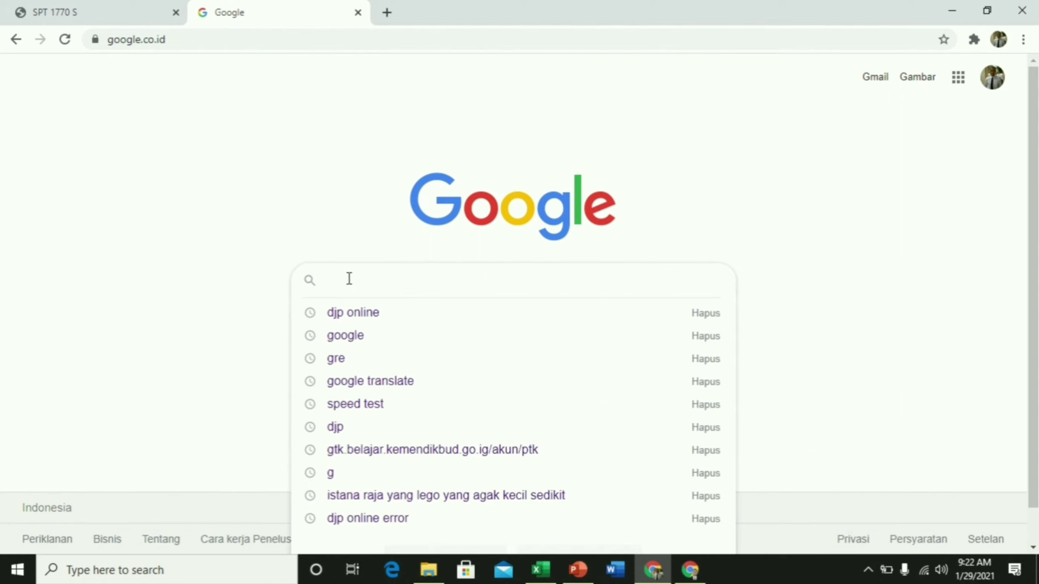
{"action": "type", "text": "djp"}
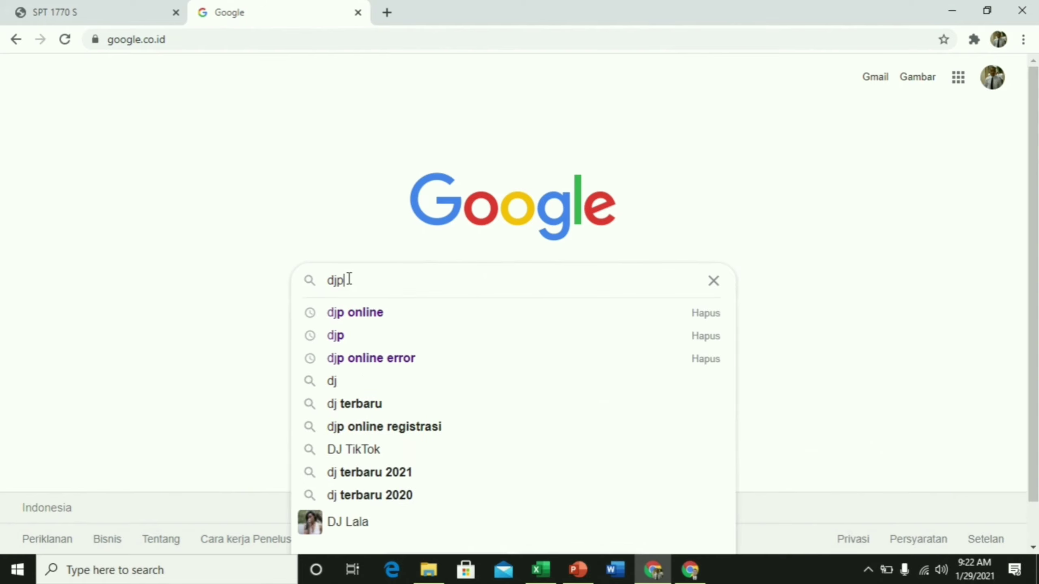
{"action": "left_click", "coordinate": [360, 319]}
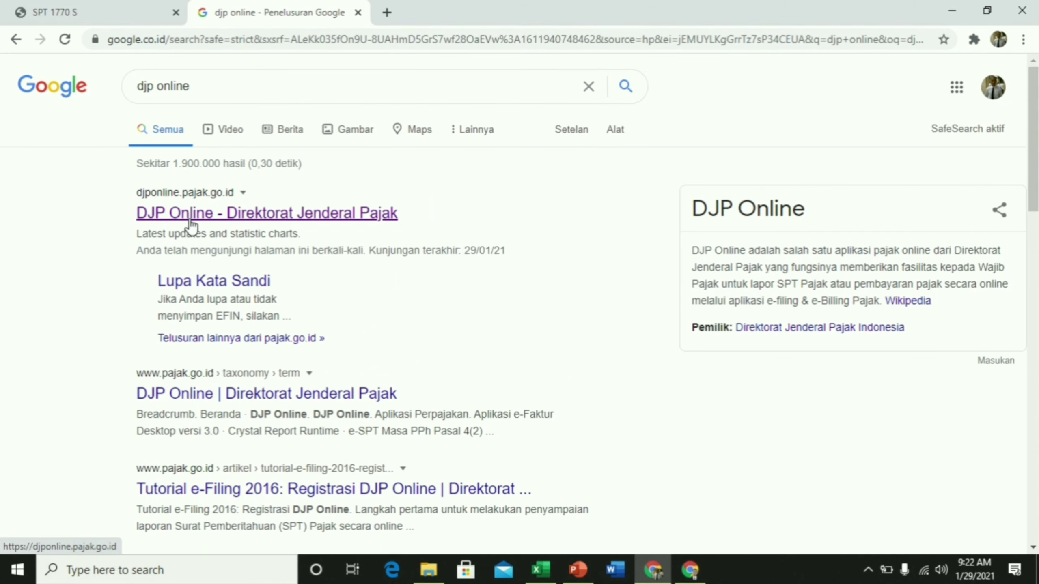
Open DJP Online, dismiss the SMS OTP notice, and log in with NPWP, password and captcha
{"action": "left_click", "coordinate": [245, 216]}
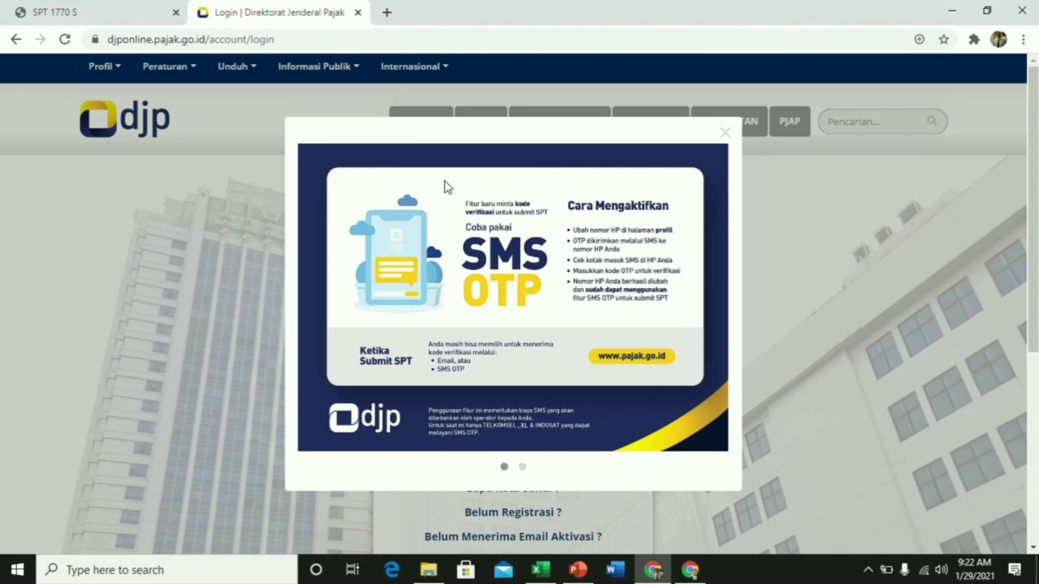
{"action": "left_click", "coordinate": [726, 135]}
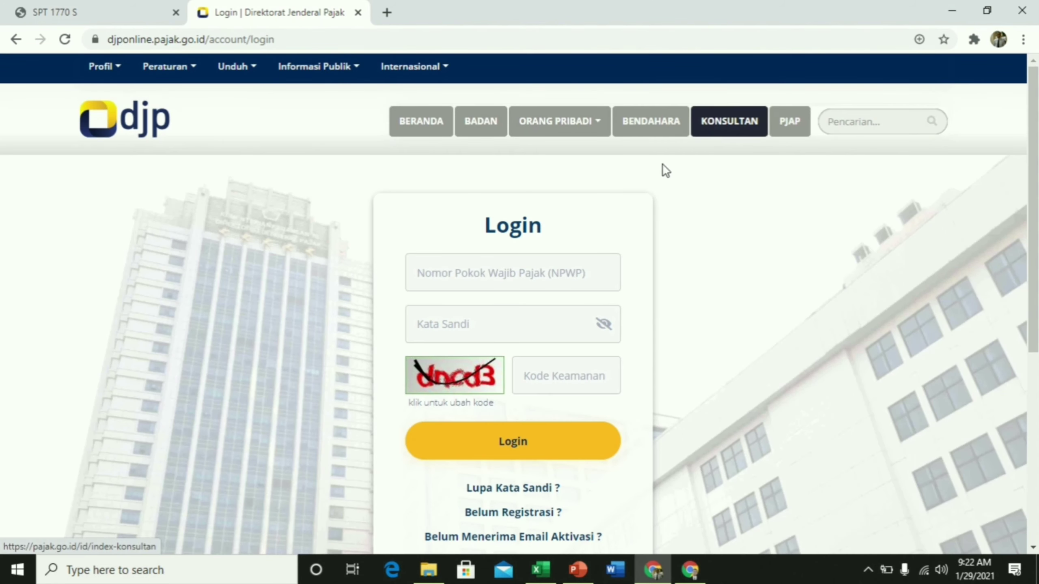
{"action": "left_click", "coordinate": [421, 283]}
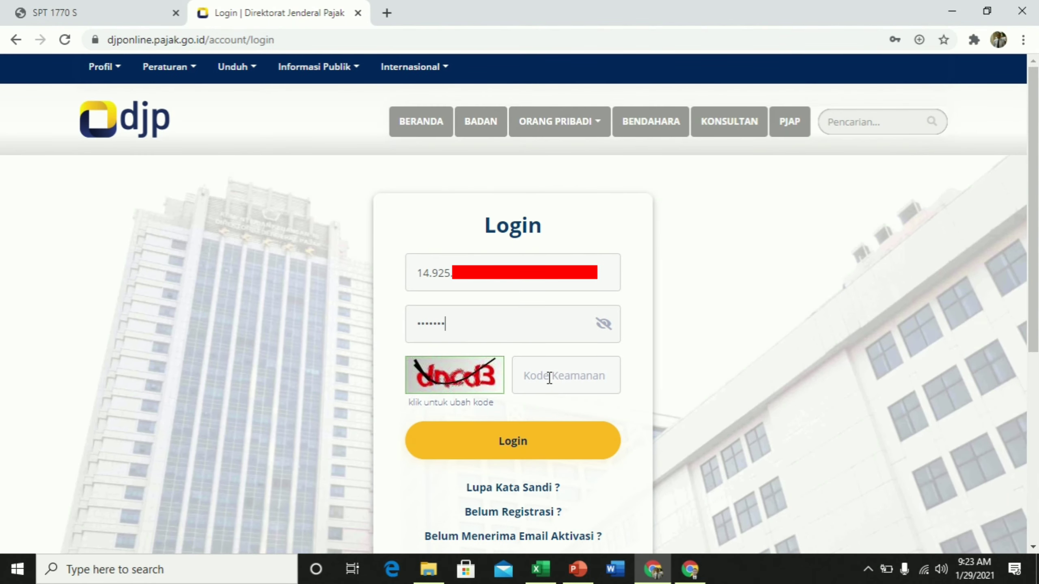
{"action": "scroll", "coordinate": [523, 372], "scroll_direction": "down", "scroll_amount": 3}
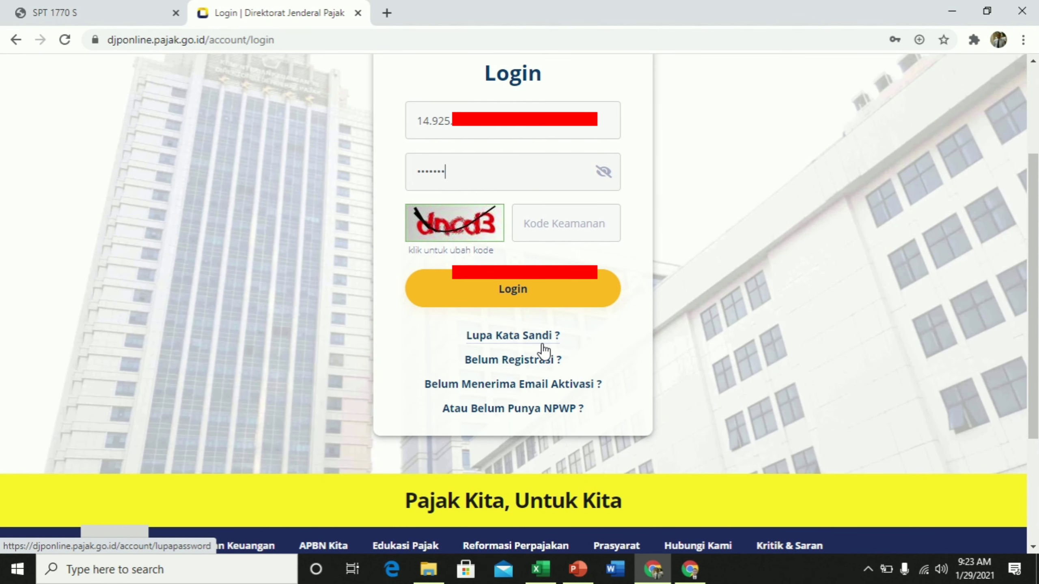
{"action": "left_click", "coordinate": [536, 224]}
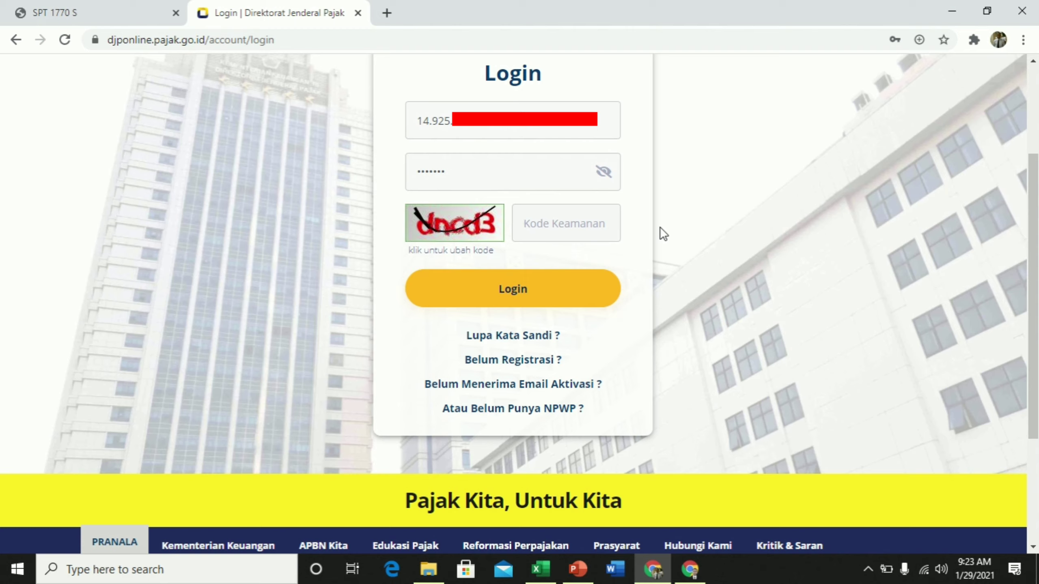
{"action": "type", "text": "dncd3"}
{"action": "left_click", "coordinate": [518, 292]}
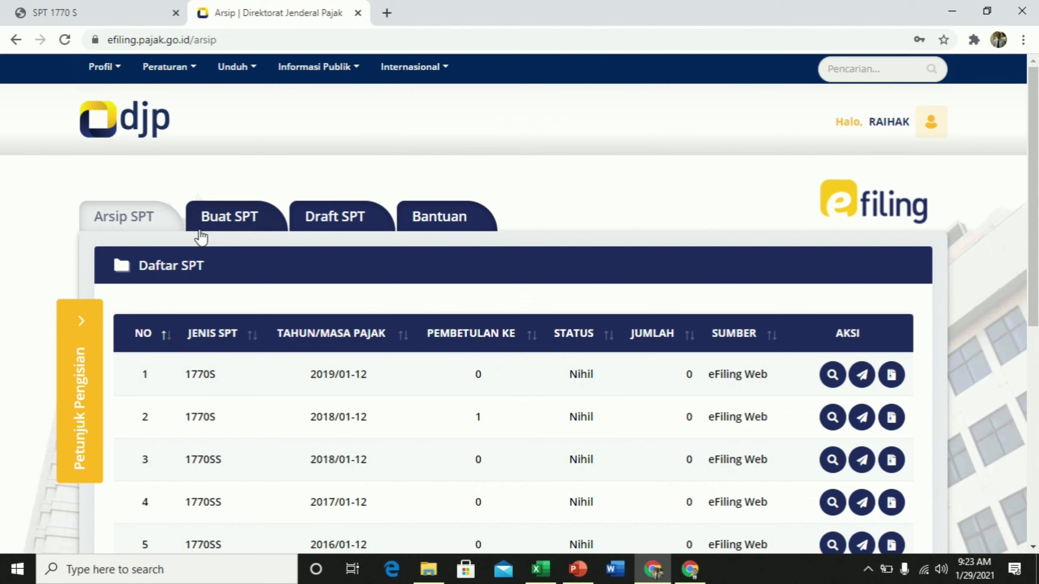
Create a new SPT, answer Tidak to business, spousal and 60-million questions, choose Dengan panduan
{"action": "left_click", "coordinate": [231, 224]}
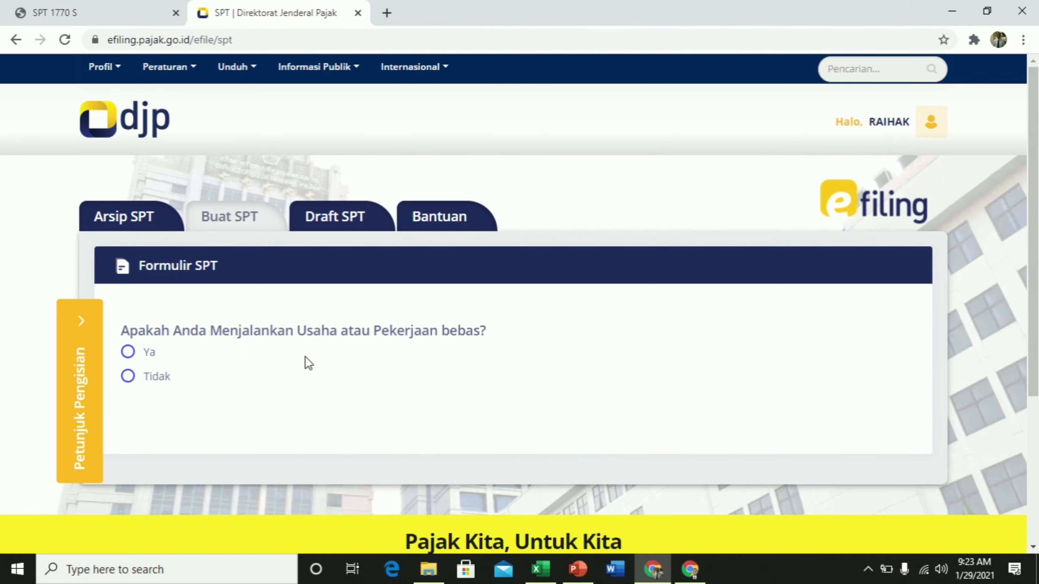
{"action": "left_click", "coordinate": [129, 378]}
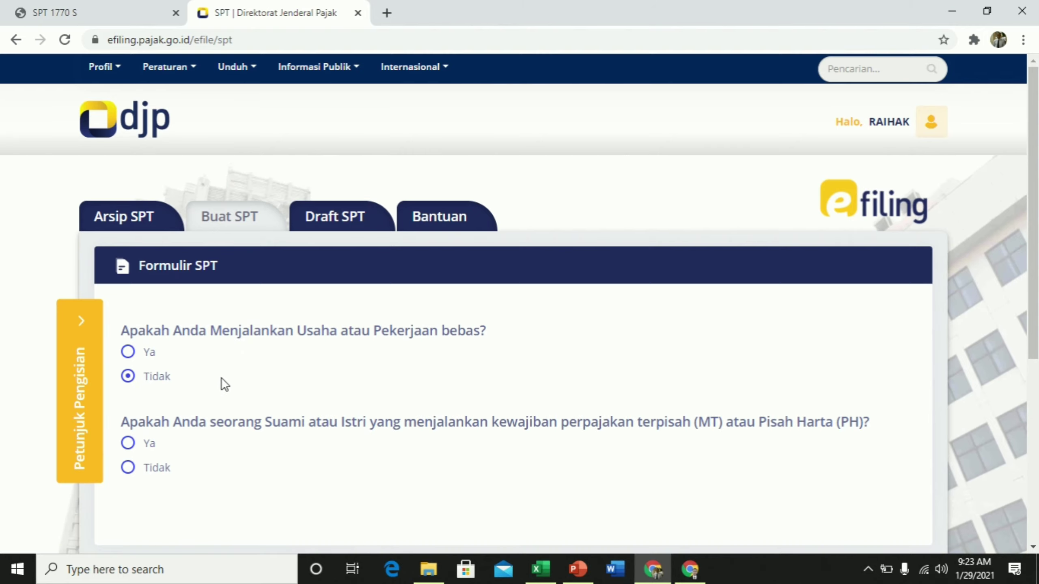
{"action": "scroll", "coordinate": [221, 379], "scroll_direction": "down", "scroll_amount": 5}
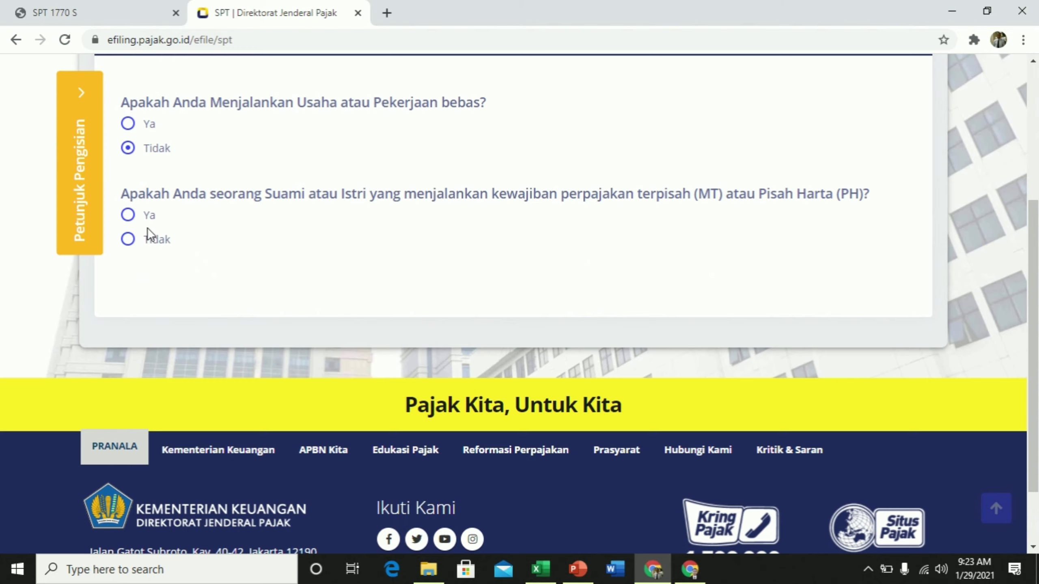
{"action": "left_click", "coordinate": [127, 239]}
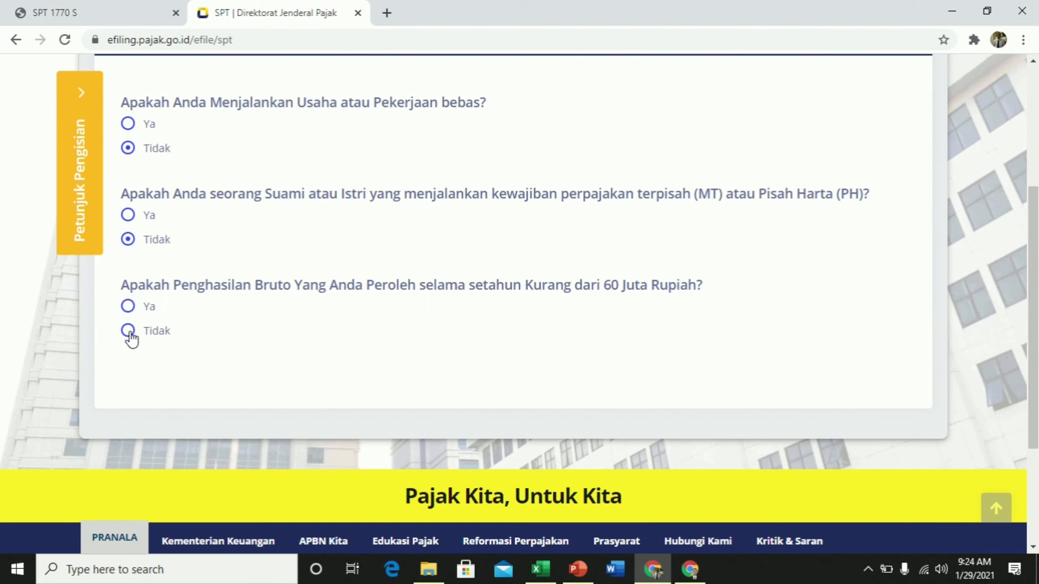
{"action": "left_click", "coordinate": [128, 330]}
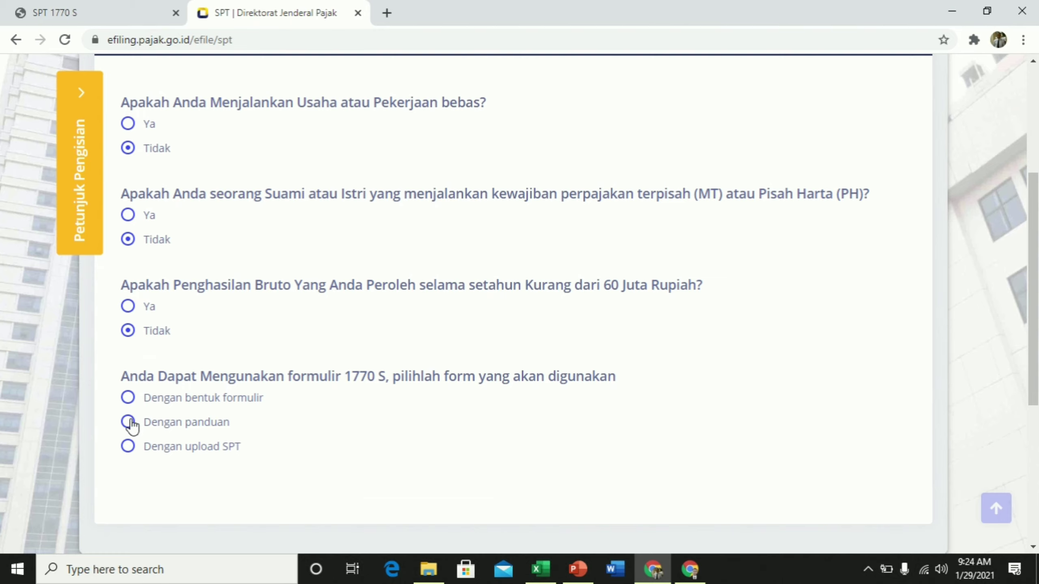
{"action": "left_click", "coordinate": [129, 422]}
{"action": "scroll", "coordinate": [354, 407], "scroll_direction": "down", "scroll_amount": 3}
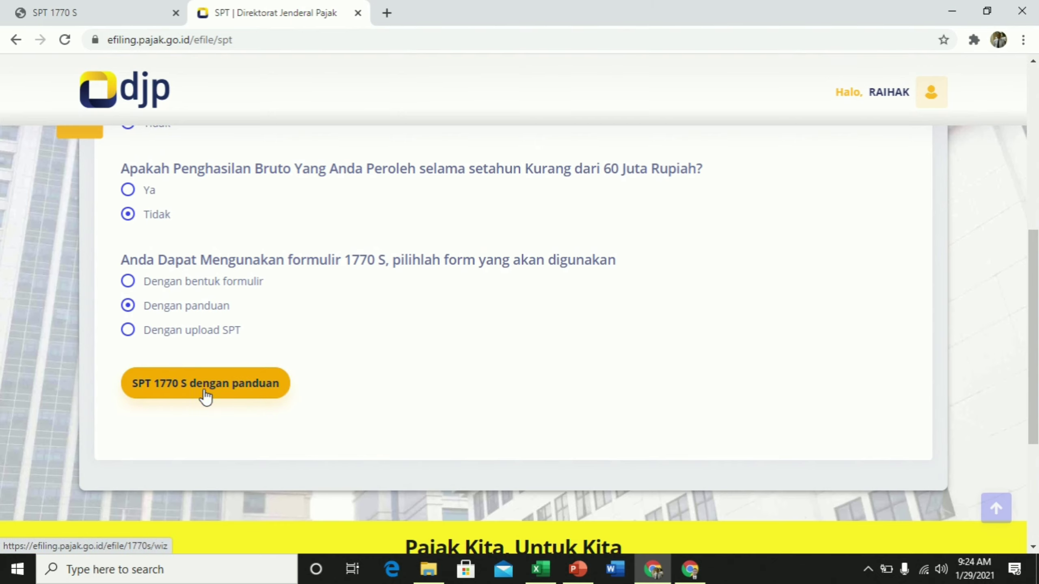
Launch the guided SPT 1770 S with tax year 2020 and Normal status
{"action": "left_click", "coordinate": [225, 385]}
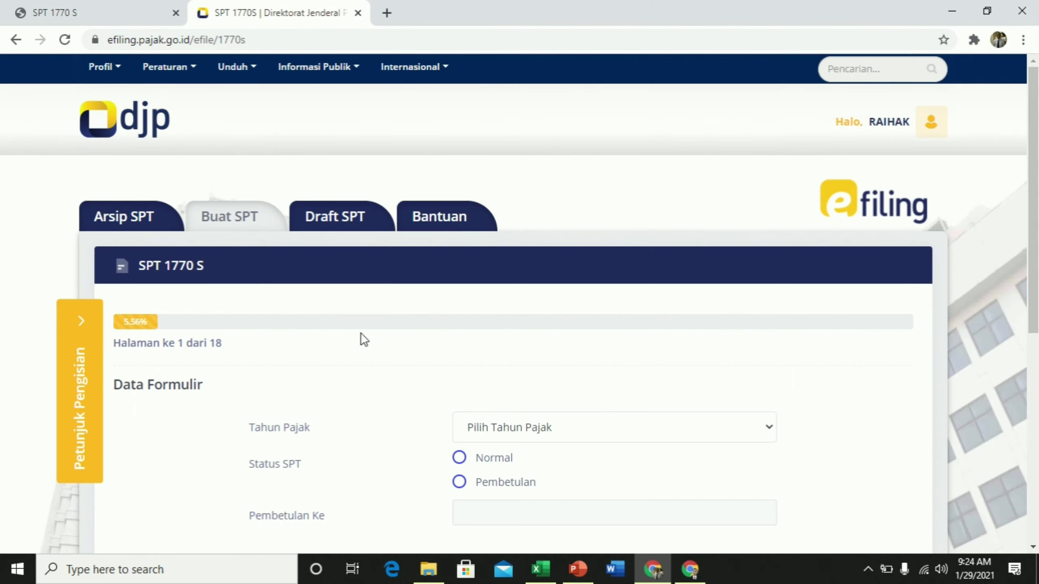
{"action": "scroll", "coordinate": [405, 302], "scroll_direction": "down", "scroll_amount": 2}
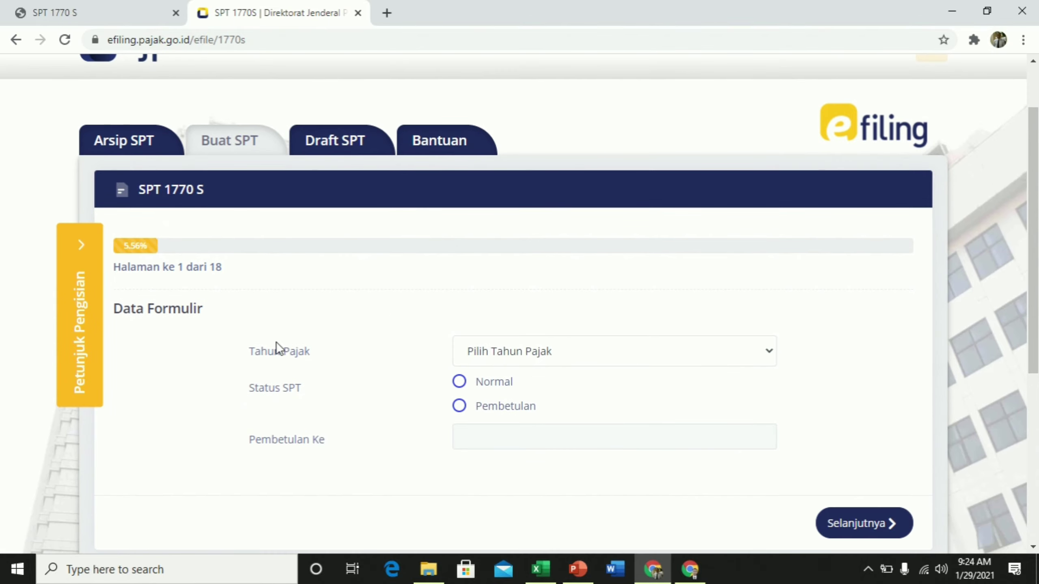
{"action": "scroll", "coordinate": [373, 320], "scroll_direction": "down", "scroll_amount": 4}
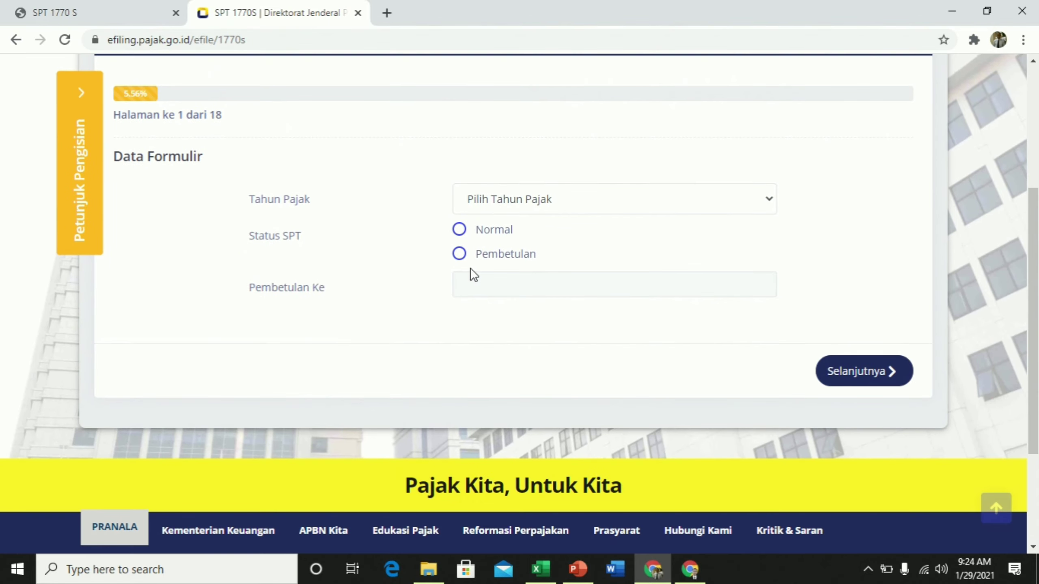
{"action": "left_click", "coordinate": [769, 200]}
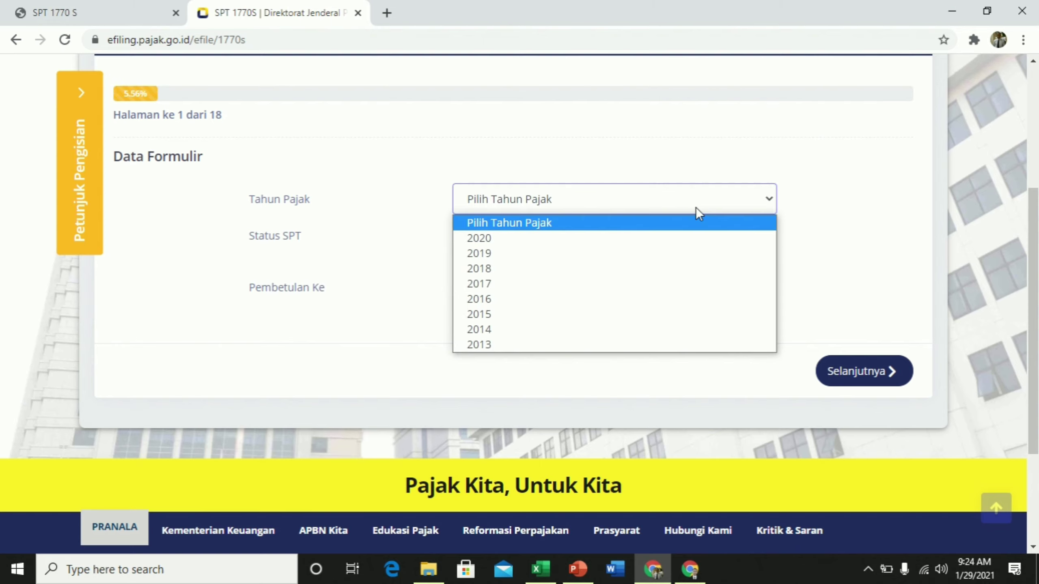
{"action": "left_click", "coordinate": [497, 238]}
{"action": "left_click", "coordinate": [496, 236]}
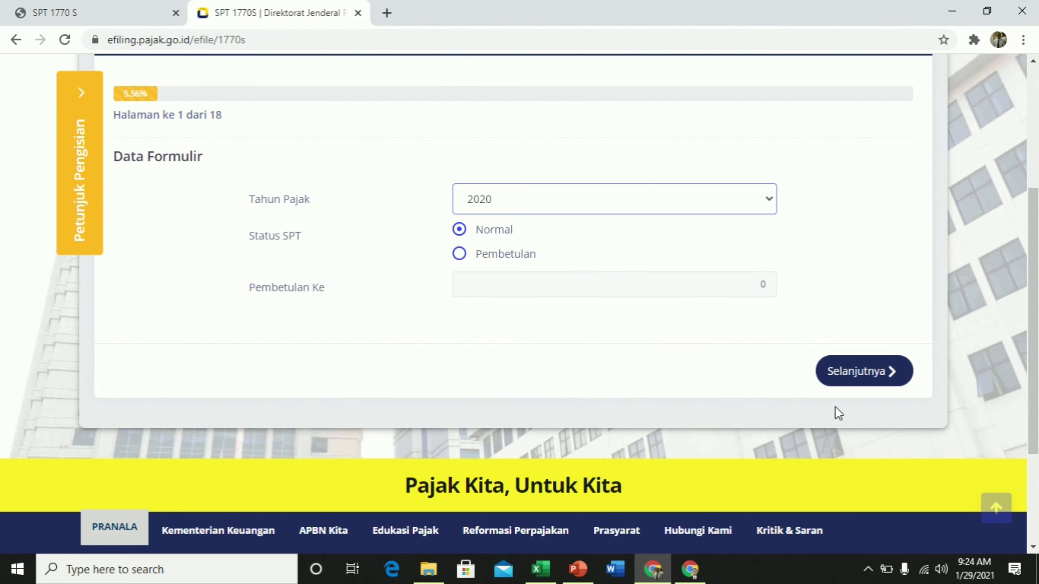
{"action": "left_click", "coordinate": [874, 376]}
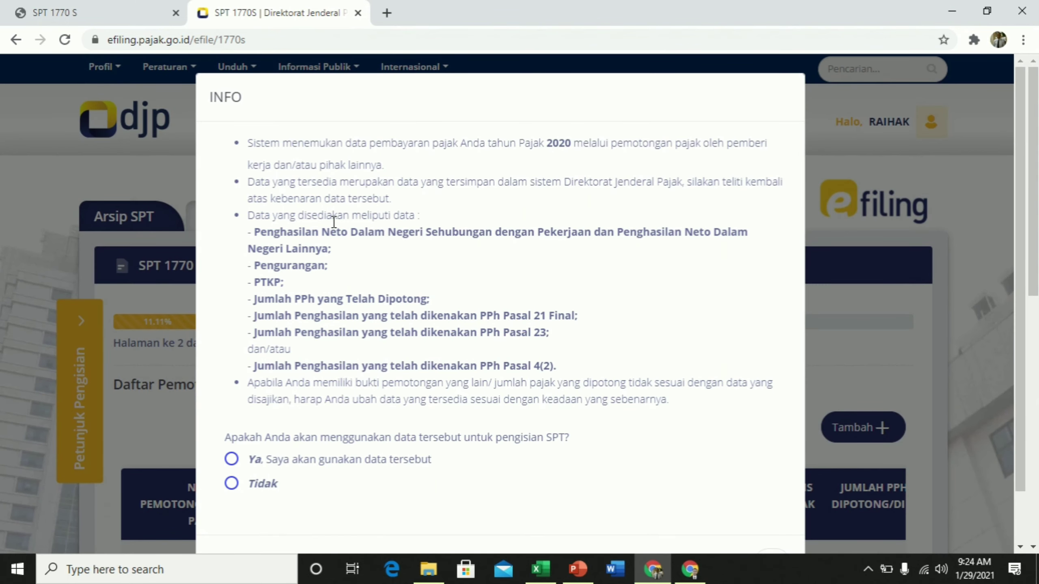
Accept the pre-filled tax data with Ya and confirm the INFO notice
{"action": "scroll", "coordinate": [334, 222], "scroll_direction": "down", "scroll_amount": 2}
{"action": "scroll", "coordinate": [336, 225], "scroll_direction": "up", "scroll_amount": 2}
{"action": "left_click", "coordinate": [231, 459]}
{"action": "scroll", "coordinate": [496, 471], "scroll_direction": "down", "scroll_amount": 2}
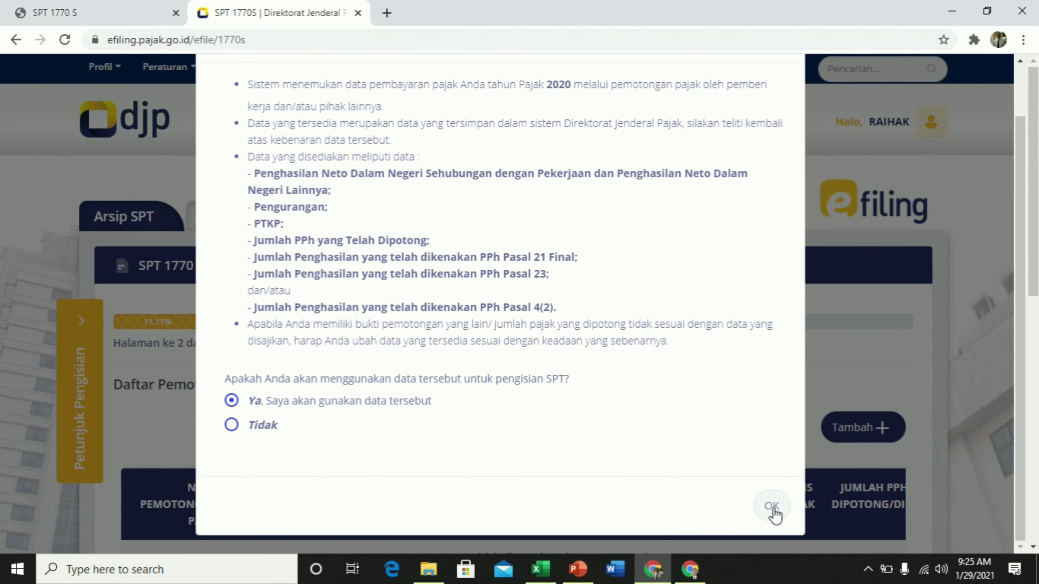
{"action": "left_click", "coordinate": [769, 507]}
{"action": "scroll", "coordinate": [325, 331], "scroll_direction": "down", "scroll_amount": 5}
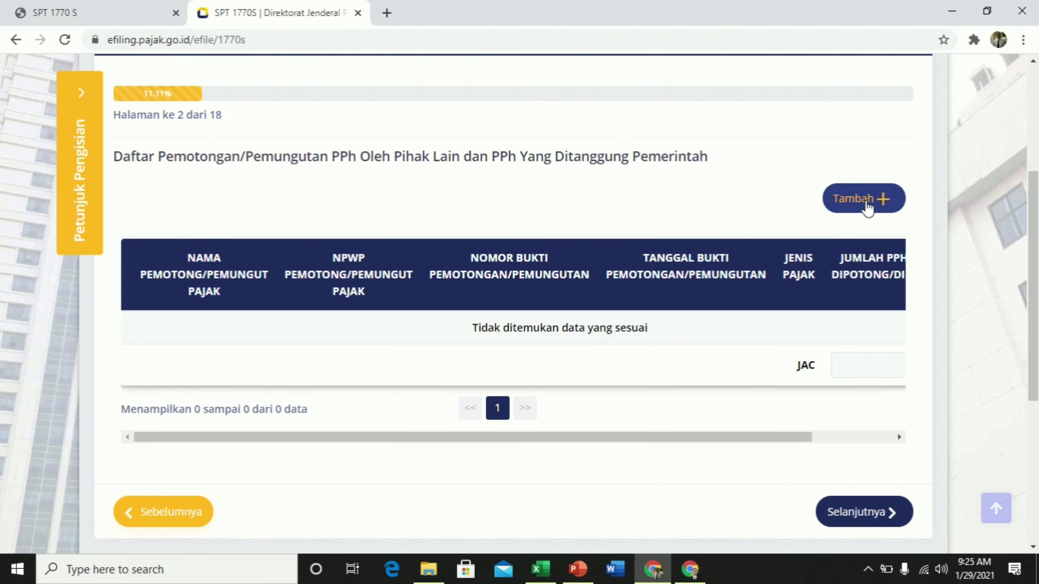
Add a new Pasal 21 withholding slip, consult the 1721-A2 PDF, and dismiss the ERR090 error
{"action": "left_click", "coordinate": [867, 202]}
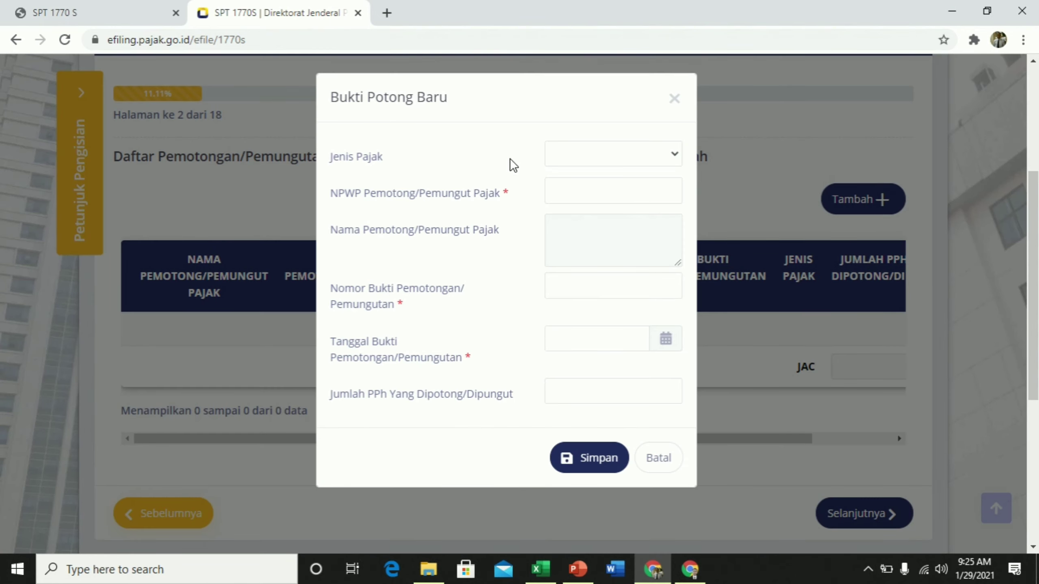
{"action": "left_click", "coordinate": [676, 154]}
{"action": "left_click", "coordinate": [604, 175]}
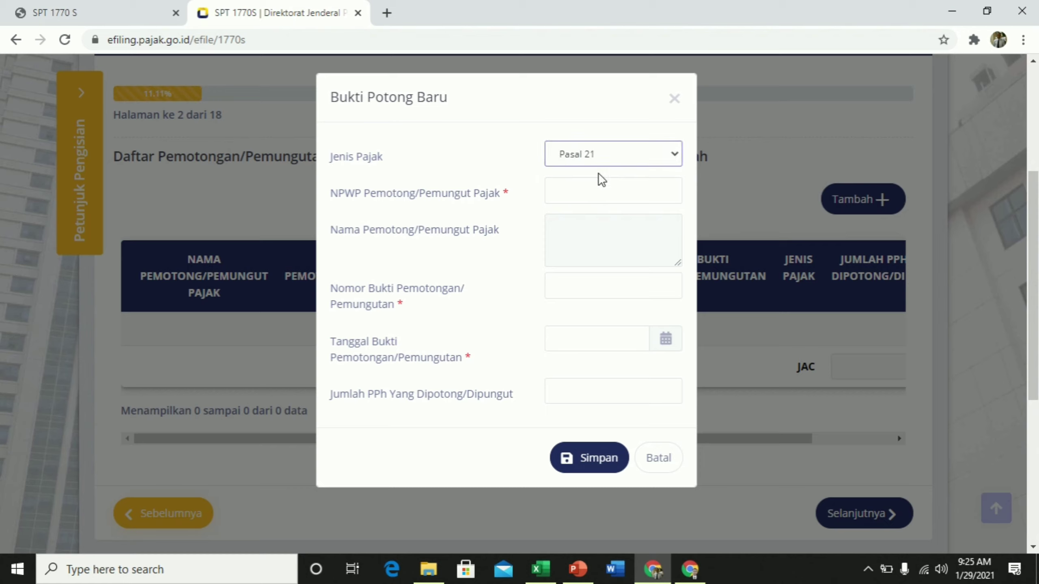
{"action": "left_click", "coordinate": [595, 189]}
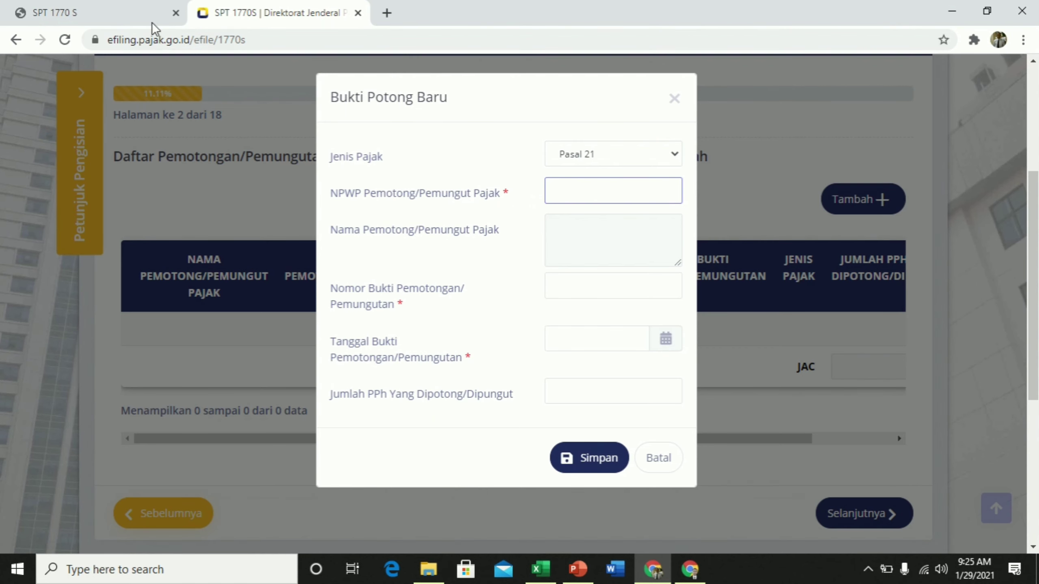
{"action": "left_click", "coordinate": [116, 16]}
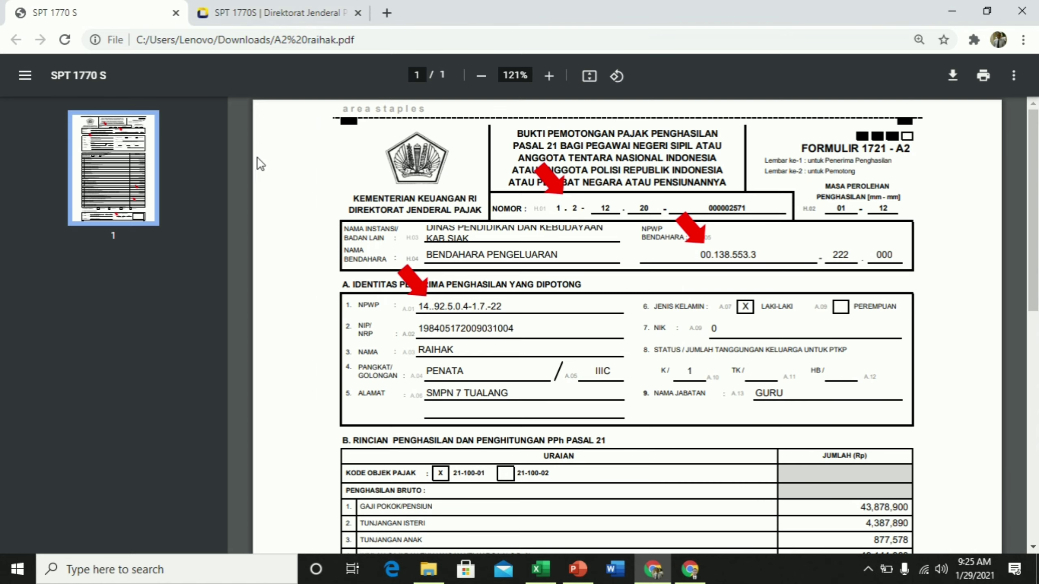
{"action": "left_click", "coordinate": [268, 13]}
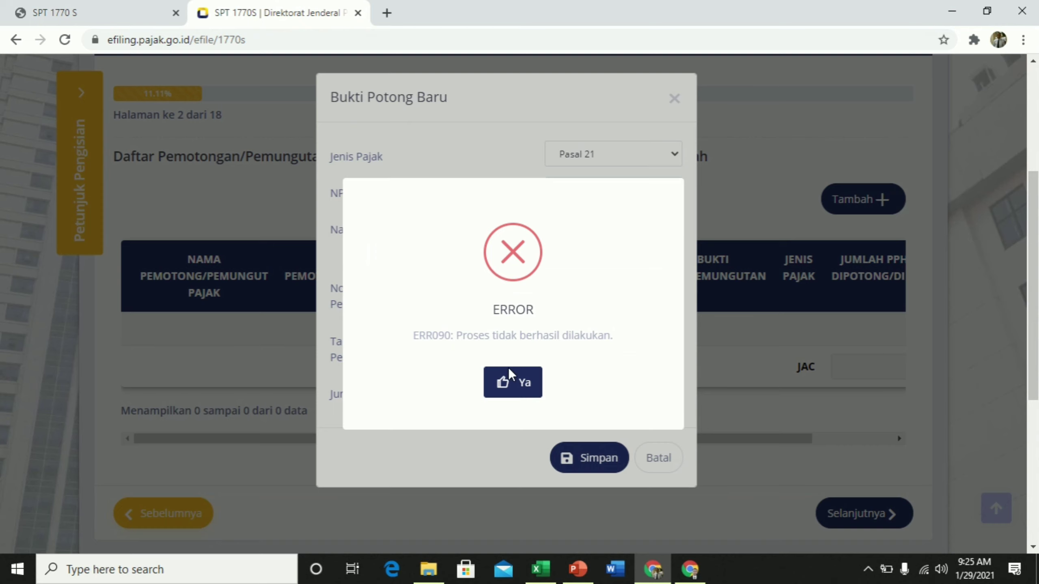
{"action": "left_click", "coordinate": [511, 382]}
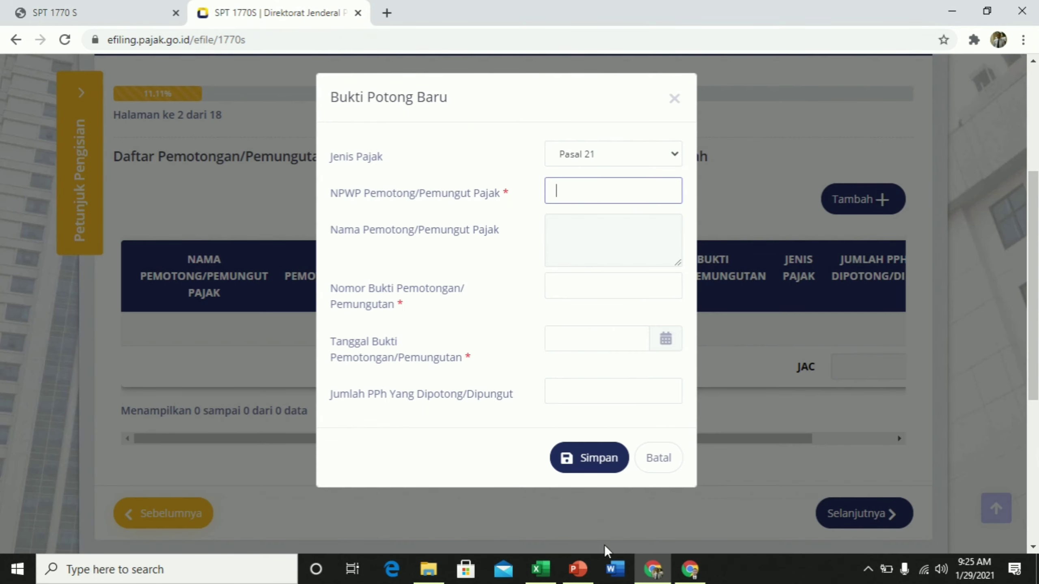
Paste the withholder's NPWP and the slip number copied from the A2 PDF
{"action": "key", "text": "ctrl+v"}
{"action": "key", "text": "Tab"}
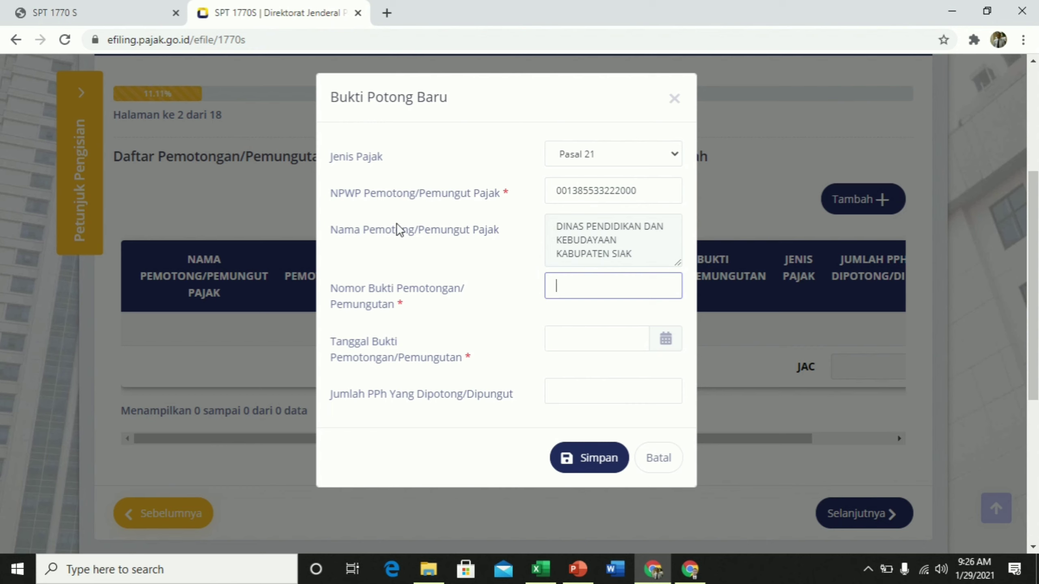
{"action": "left_click", "coordinate": [98, 13]}
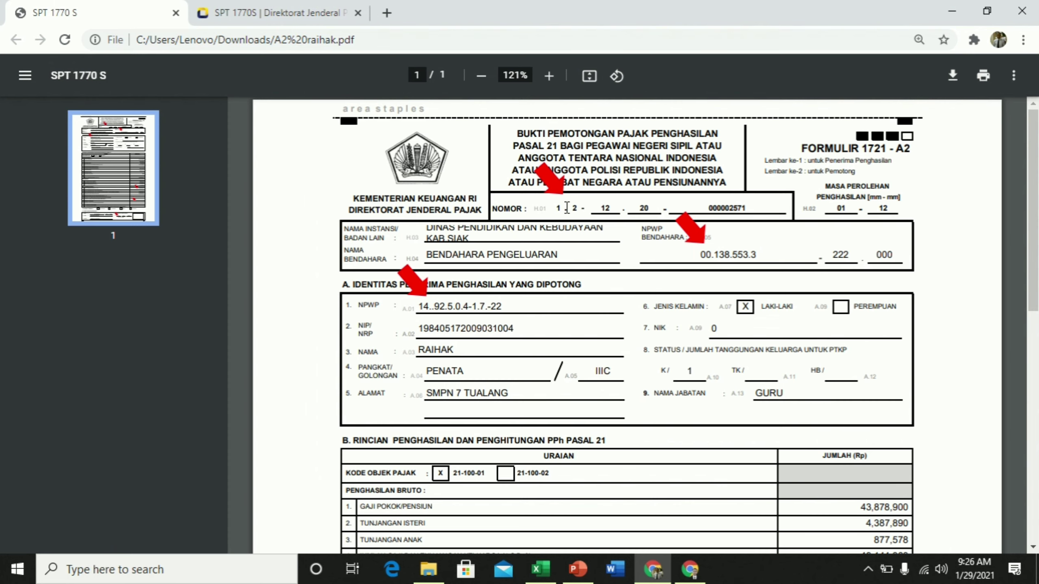
{"action": "scroll", "coordinate": [567, 208], "scroll_direction": "up", "scroll_amount": 3, "text": "ctrl"}
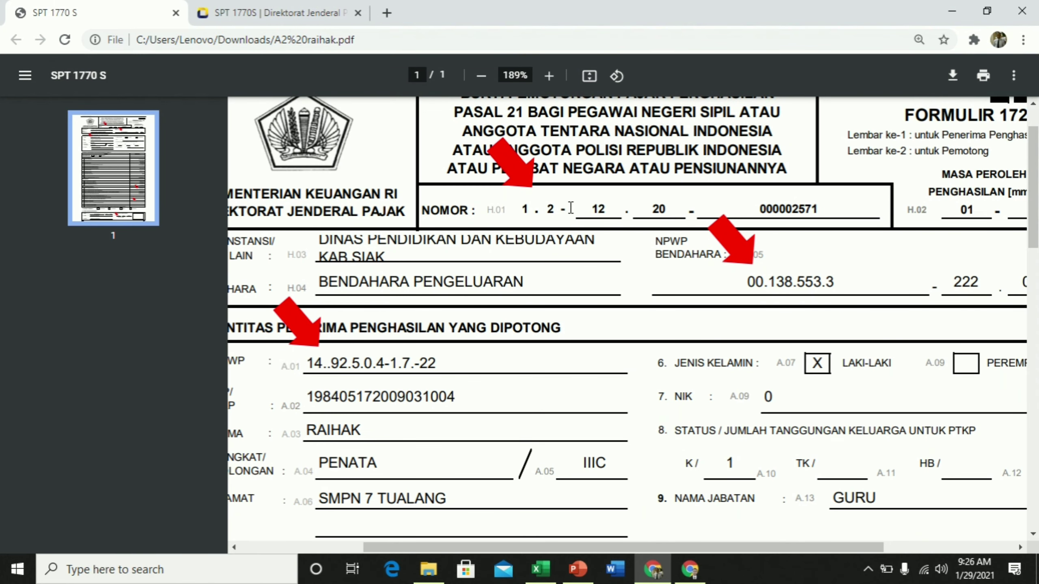
{"action": "left_click", "coordinate": [250, 17]}
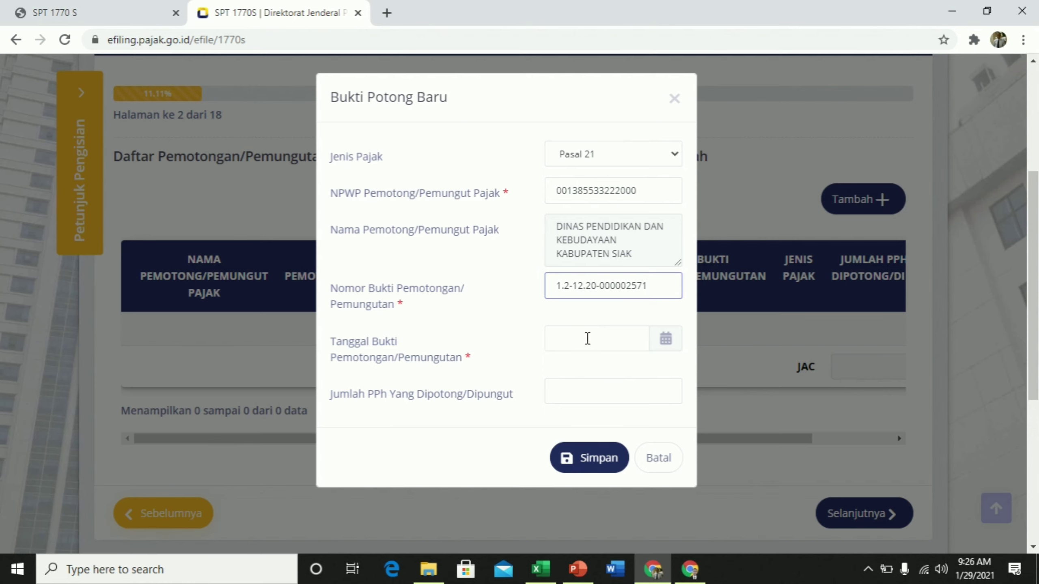
Set the slip date to 05-01-2021, as shown on the PDF
{"action": "left_click", "coordinate": [586, 339]}
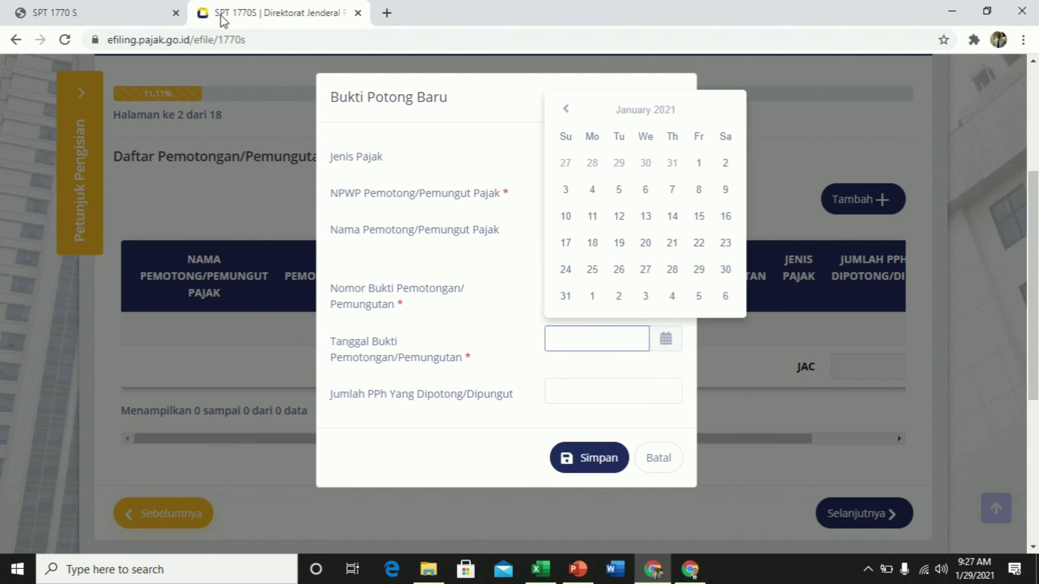
{"action": "left_click", "coordinate": [87, 18]}
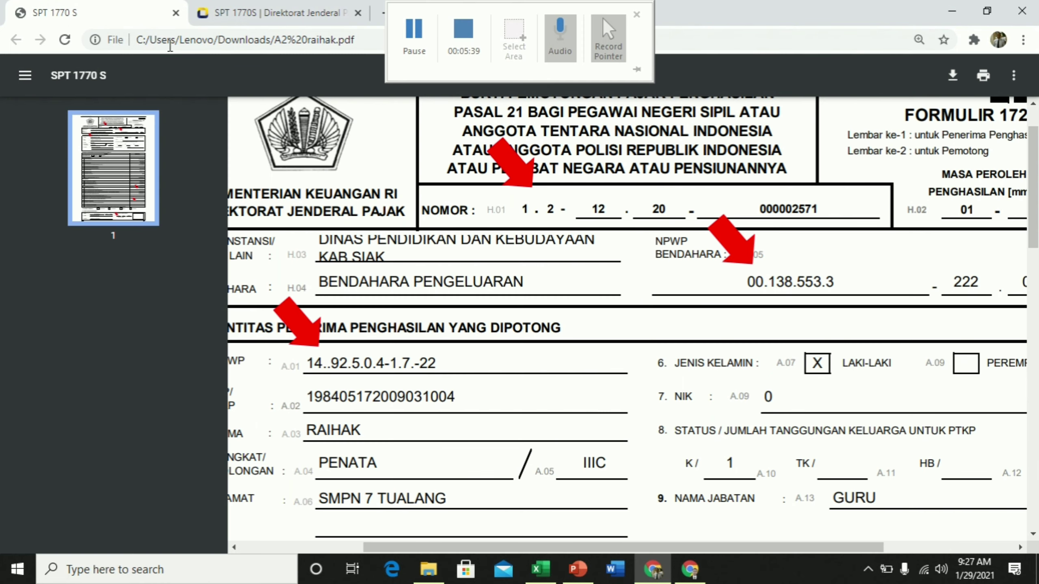
{"action": "scroll", "coordinate": [521, 279], "scroll_direction": "down", "scroll_amount": 10}
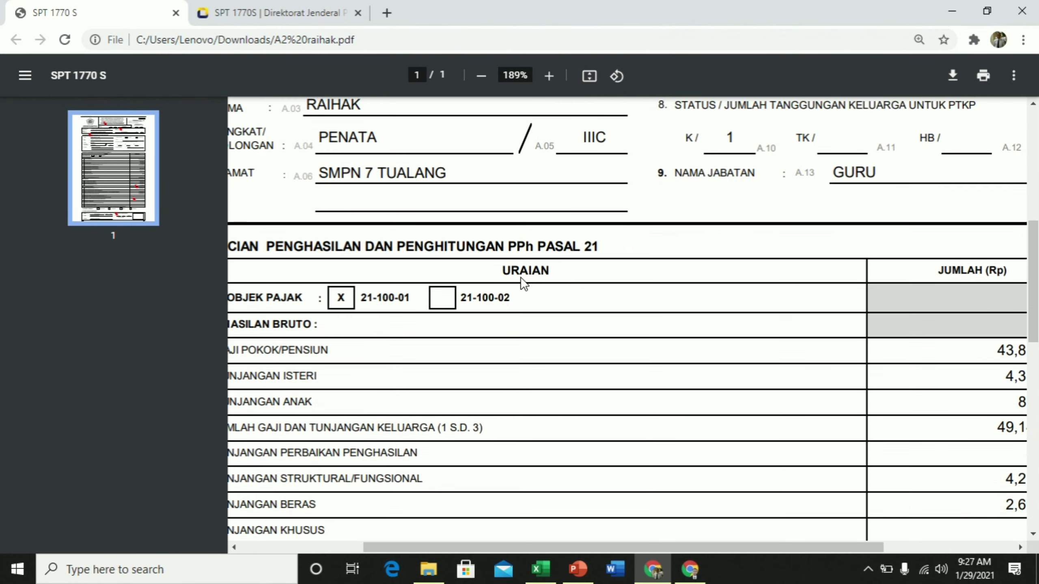
{"action": "scroll", "coordinate": [520, 277], "scroll_direction": "down", "scroll_amount": 4}
{"action": "scroll", "coordinate": [520, 277], "scroll_direction": "up", "scroll_amount": 2}
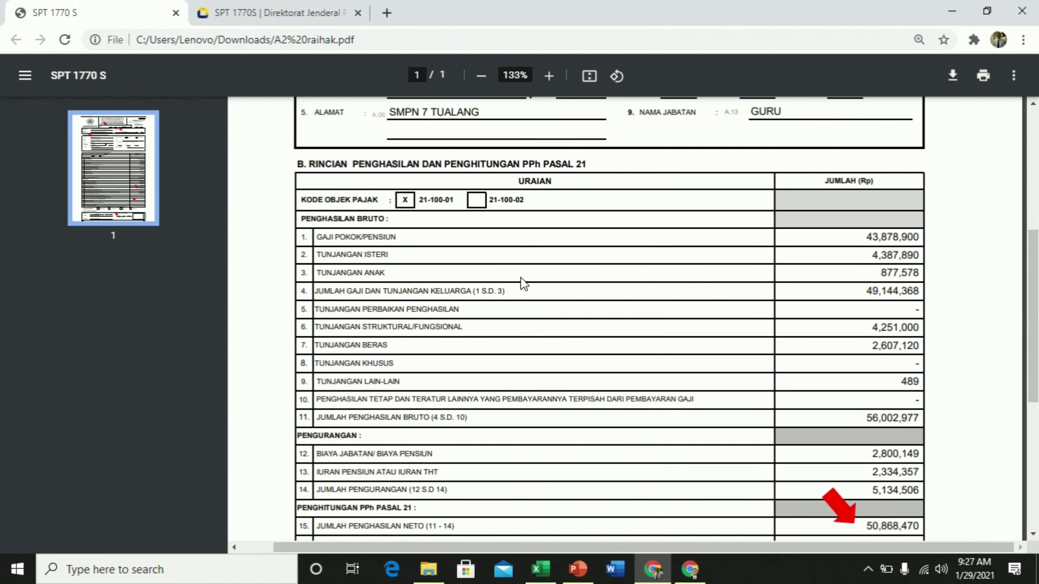
{"action": "scroll", "coordinate": [520, 277], "scroll_direction": "down", "scroll_amount": 5}
{"action": "scroll", "coordinate": [520, 277], "scroll_direction": "down", "scroll_amount": 1}
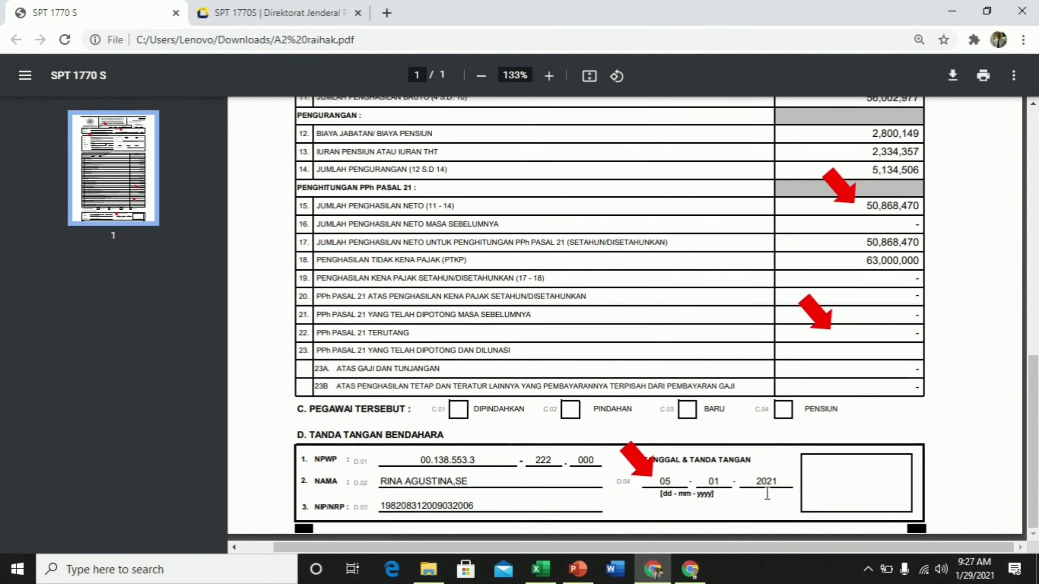
{"action": "left_click", "coordinate": [266, 15]}
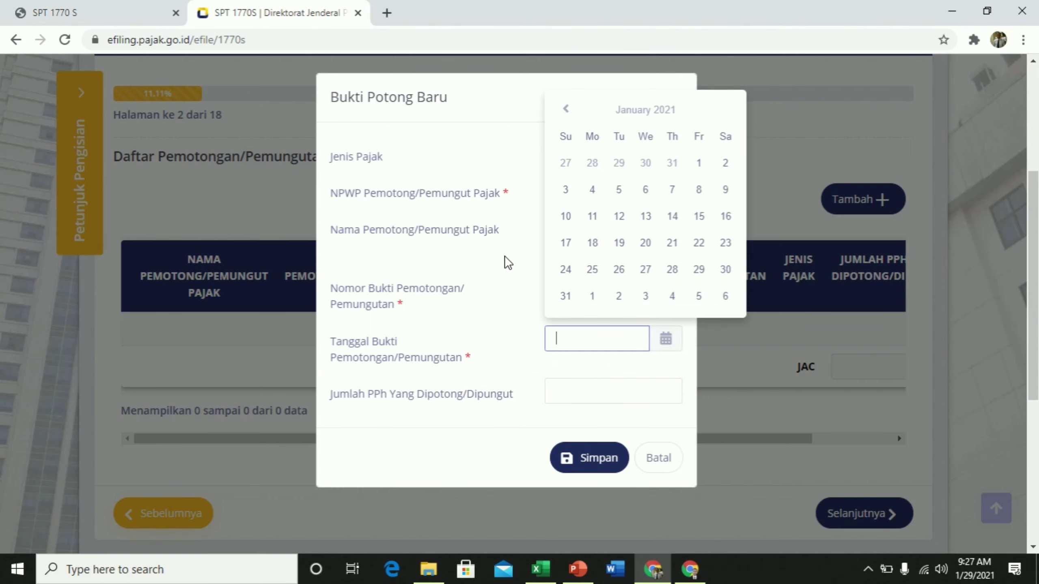
{"action": "left_click", "coordinate": [619, 190]}
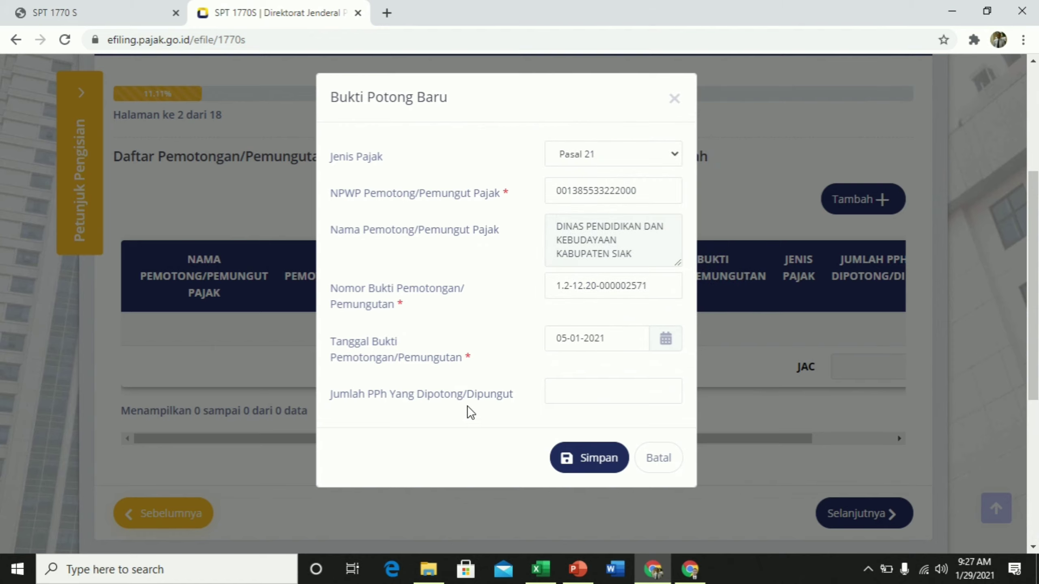
Enter withheld PPh of 0, save the slip, and continue to page 3
{"action": "left_click", "coordinate": [570, 396]}
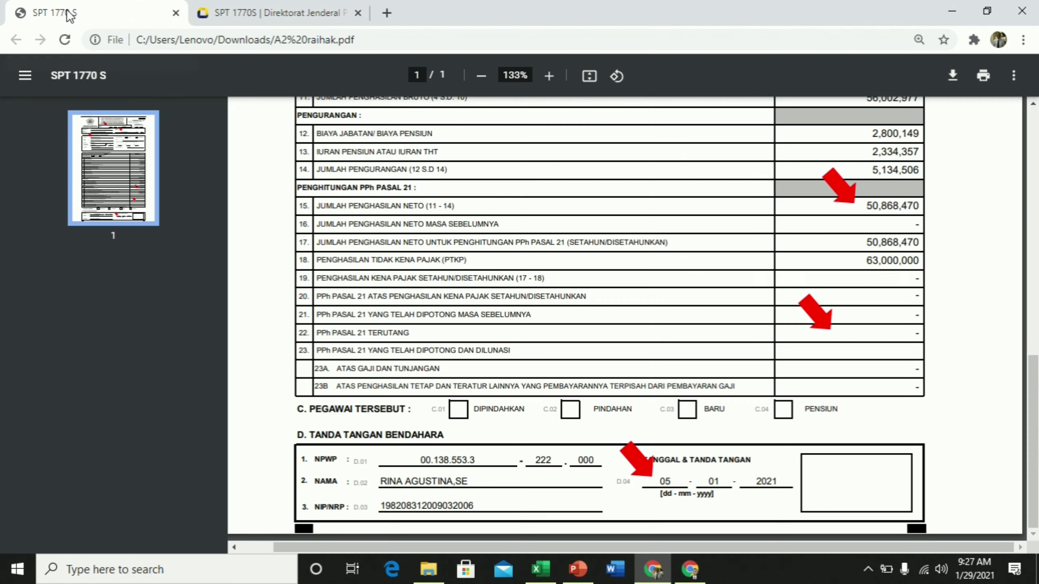
{"action": "left_click", "coordinate": [79, 8]}
{"action": "left_click", "coordinate": [270, 13]}
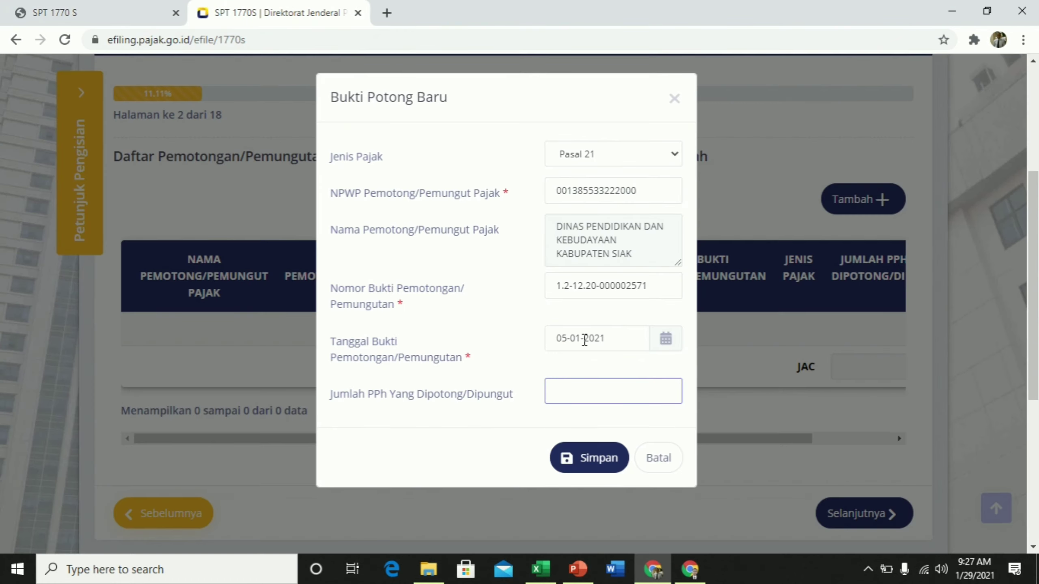
{"action": "type", "text": "0"}
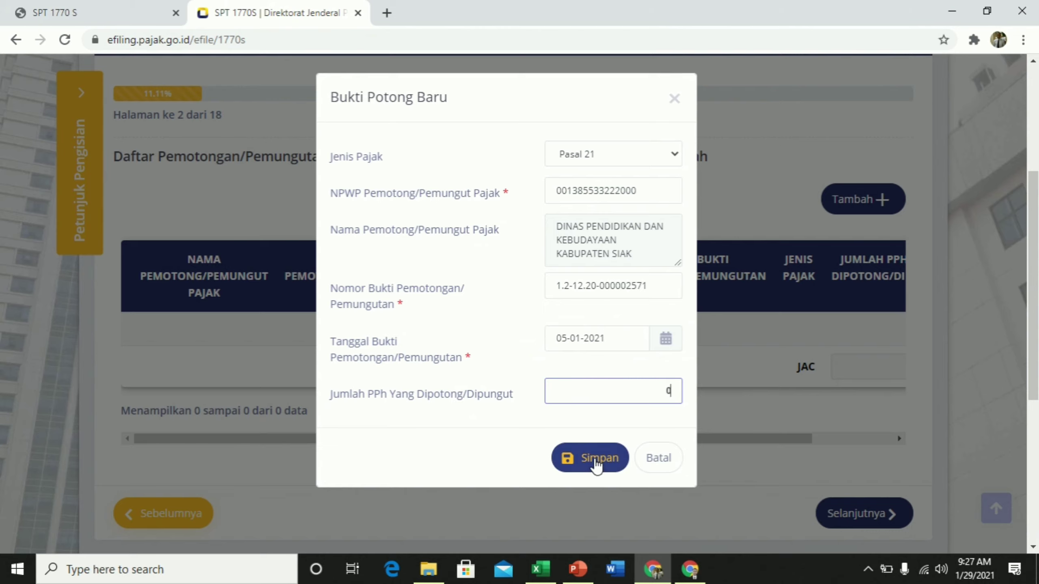
{"action": "left_click", "coordinate": [596, 460]}
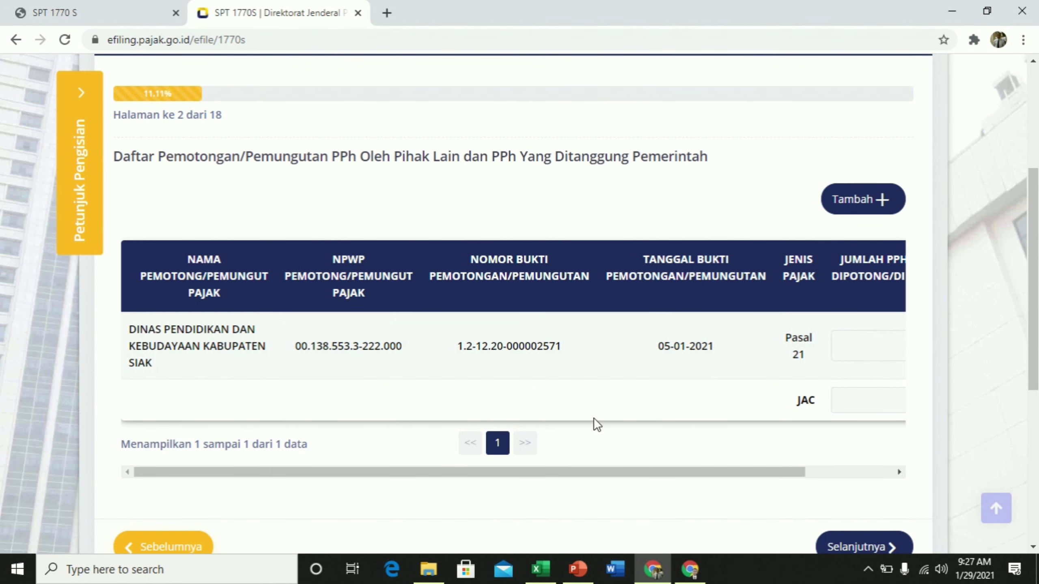
{"action": "scroll", "coordinate": [694, 376], "scroll_direction": "down", "scroll_amount": 5}
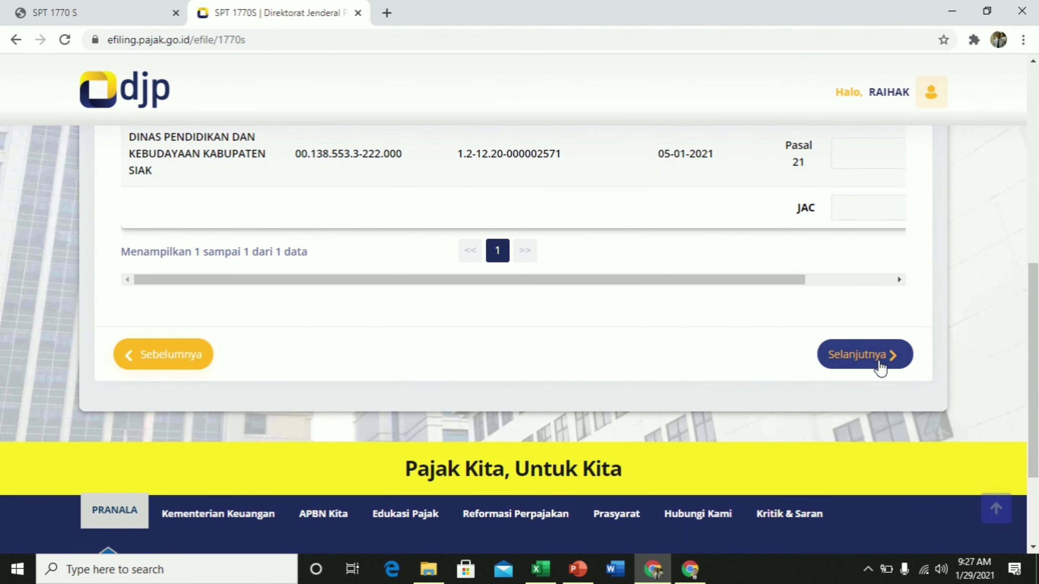
{"action": "left_click", "coordinate": [872, 357]}
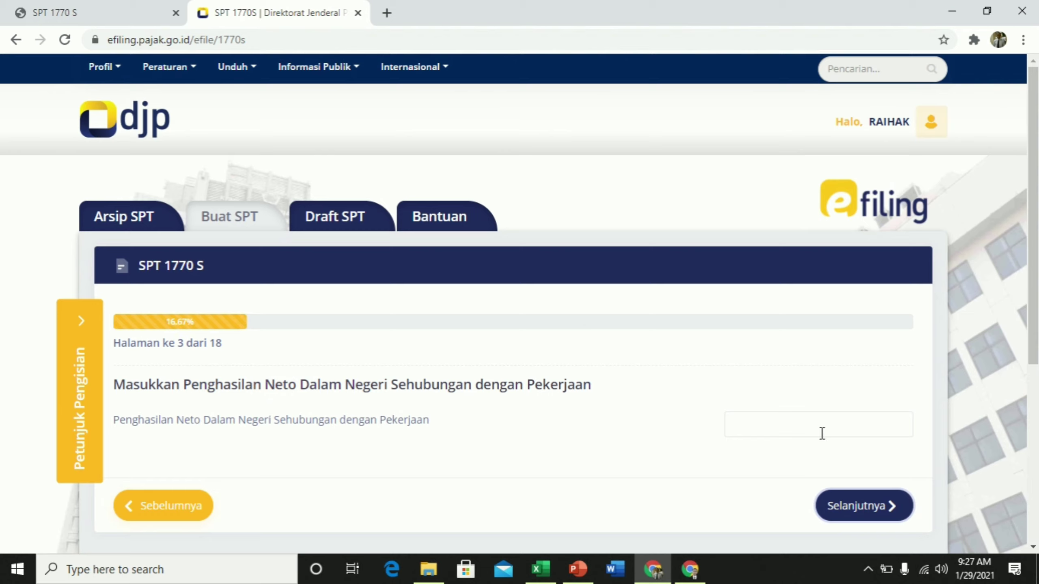
Check the net employment income on the A2 PDF for the page 3 field
{"action": "left_click", "coordinate": [845, 419]}
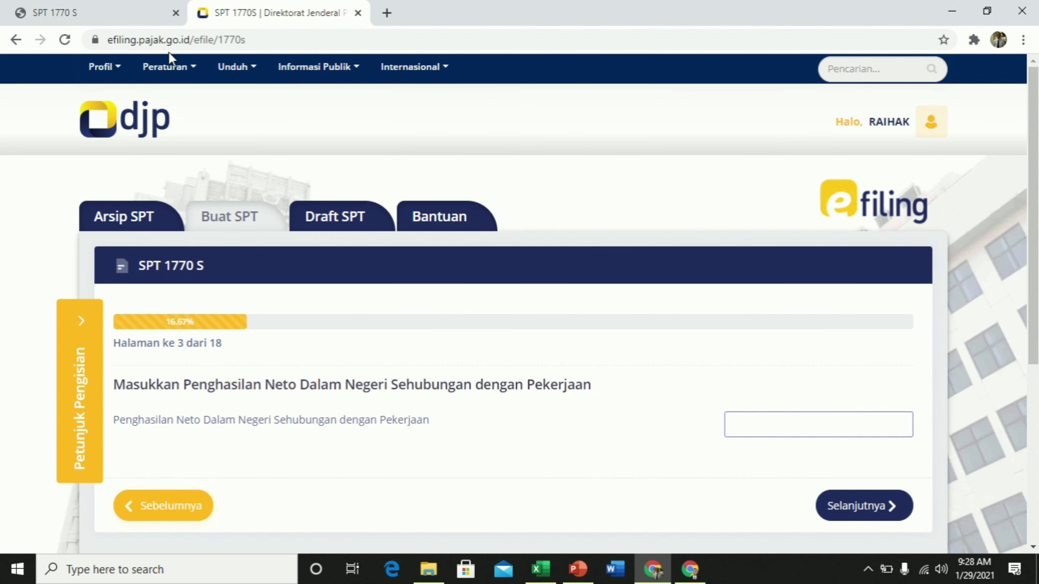
{"action": "left_click", "coordinate": [90, 13]}
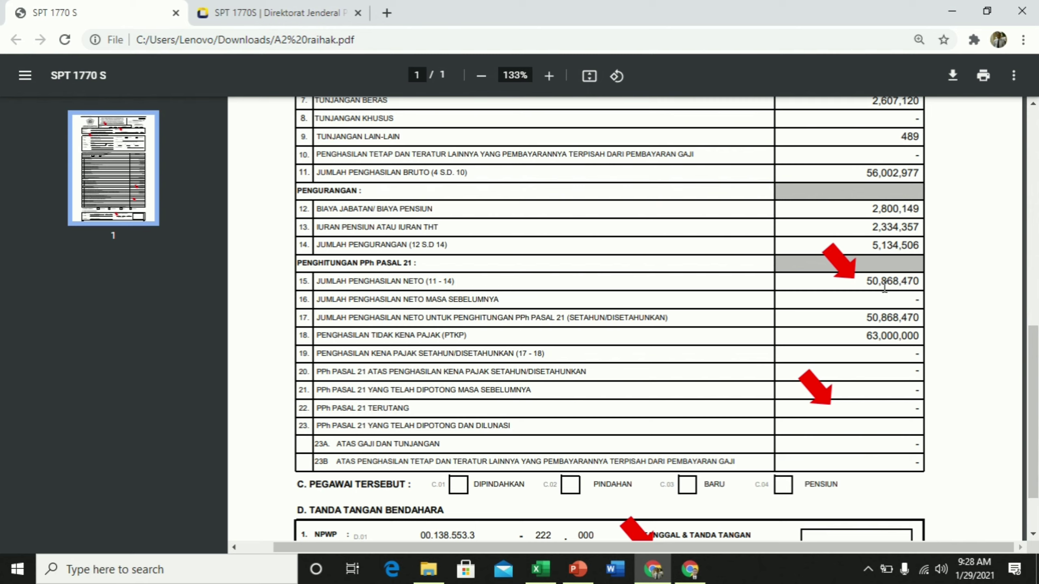
{"action": "left_click", "coordinate": [298, 12]}
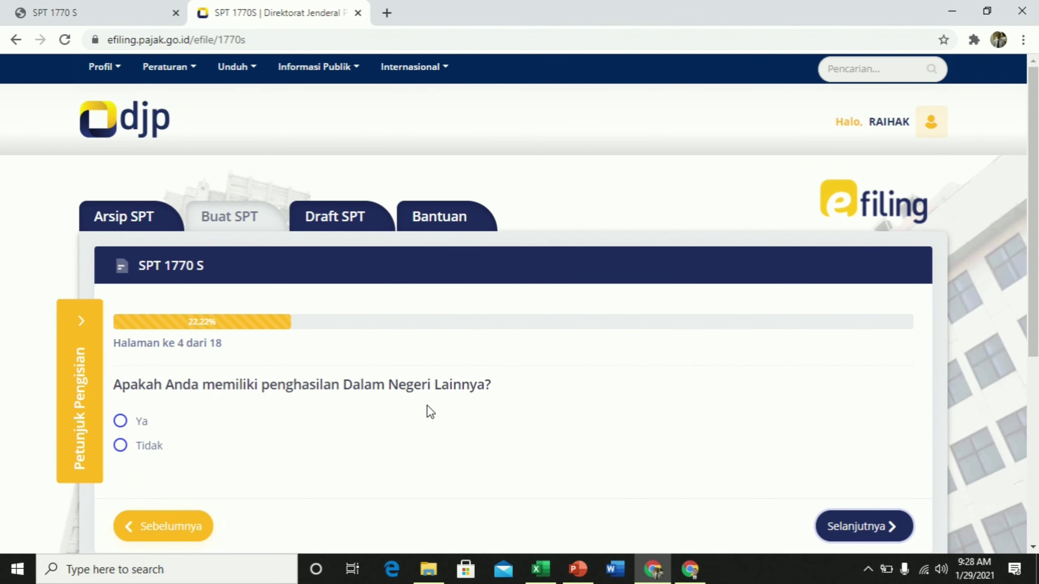
Answer Tidak to other domestic income, foreign income and non-taxable income questions
{"action": "scroll", "coordinate": [168, 434], "scroll_direction": "down", "scroll_amount": 3}
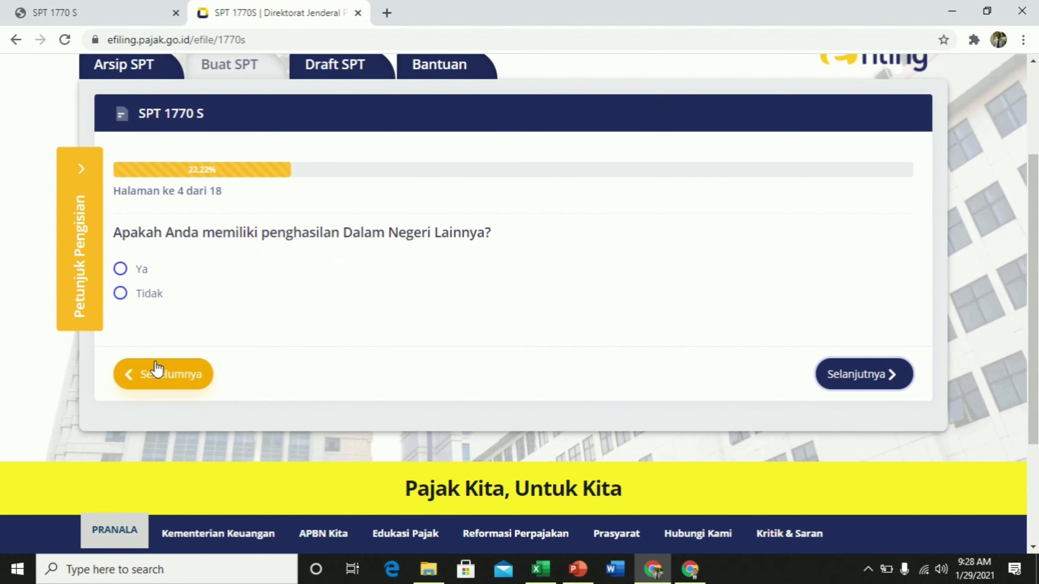
{"action": "left_click", "coordinate": [137, 298]}
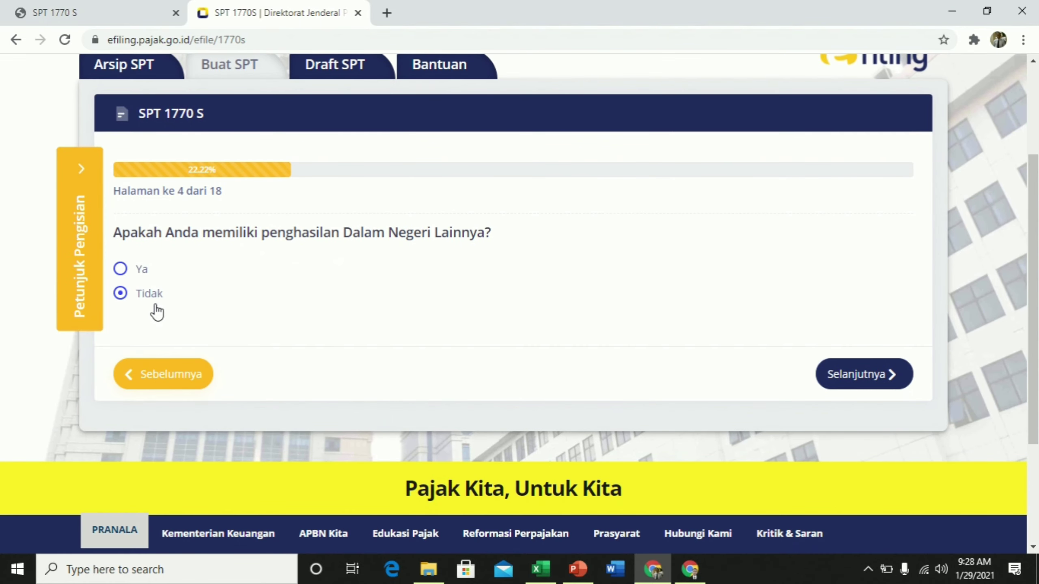
{"action": "left_click", "coordinate": [865, 377]}
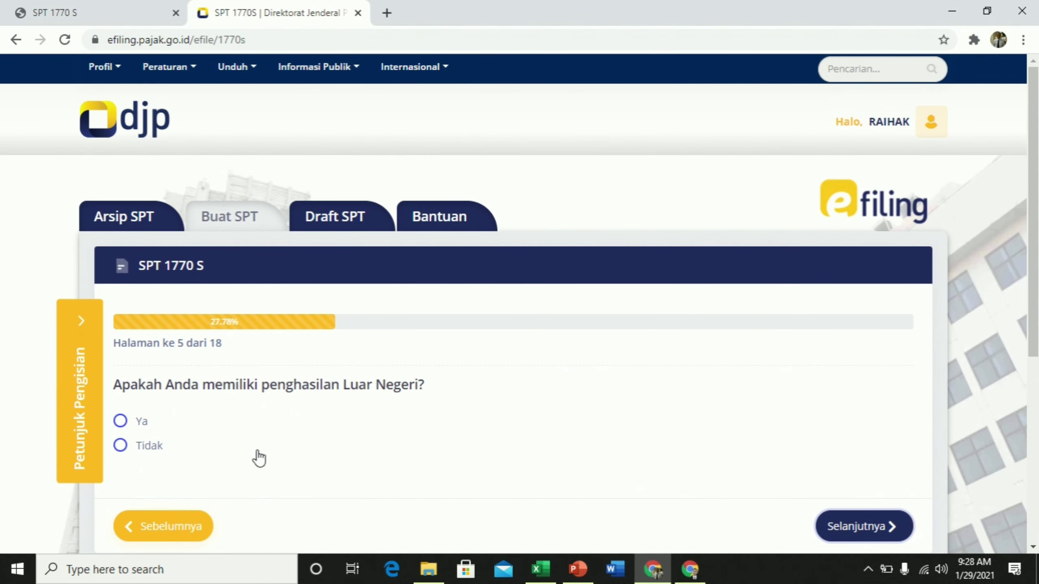
{"action": "left_click", "coordinate": [155, 449]}
{"action": "left_click", "coordinate": [875, 527]}
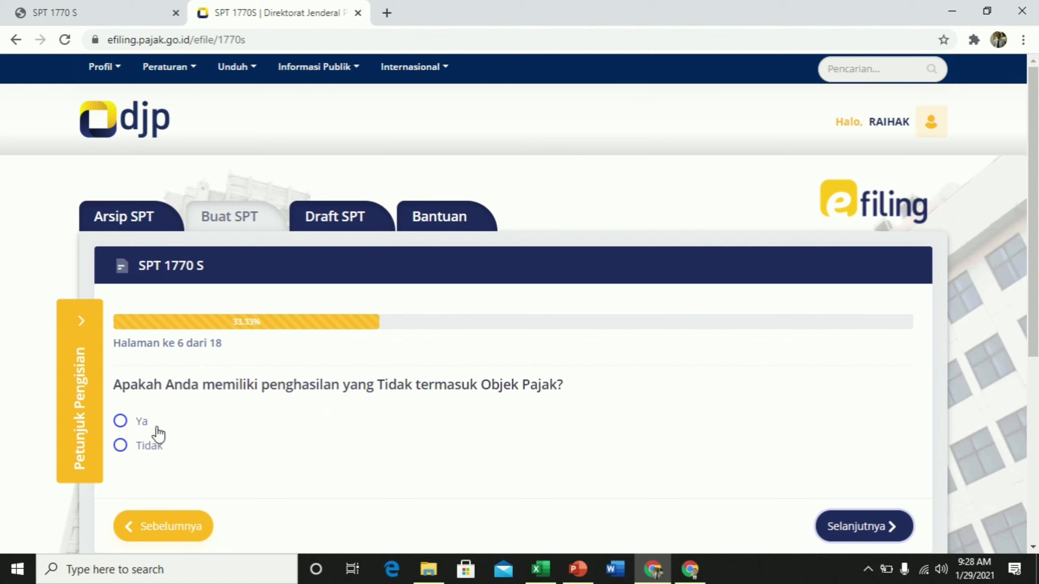
{"action": "left_click", "coordinate": [128, 446]}
{"action": "left_click", "coordinate": [859, 527]}
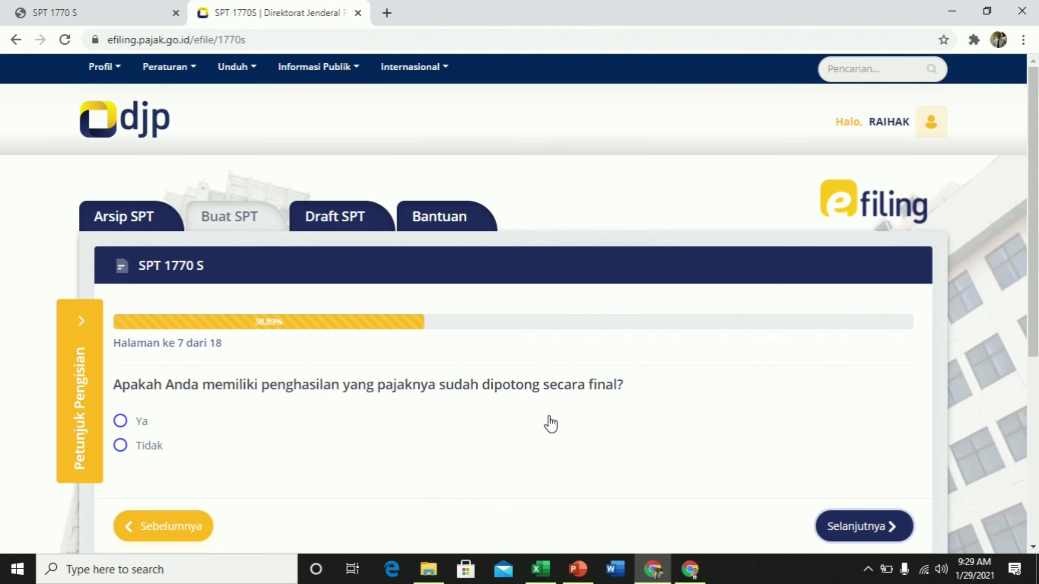
Save final-tax deposit interest with gross income 18.895.500 and PPh owed 0, then continue
{"action": "left_click", "coordinate": [138, 431]}
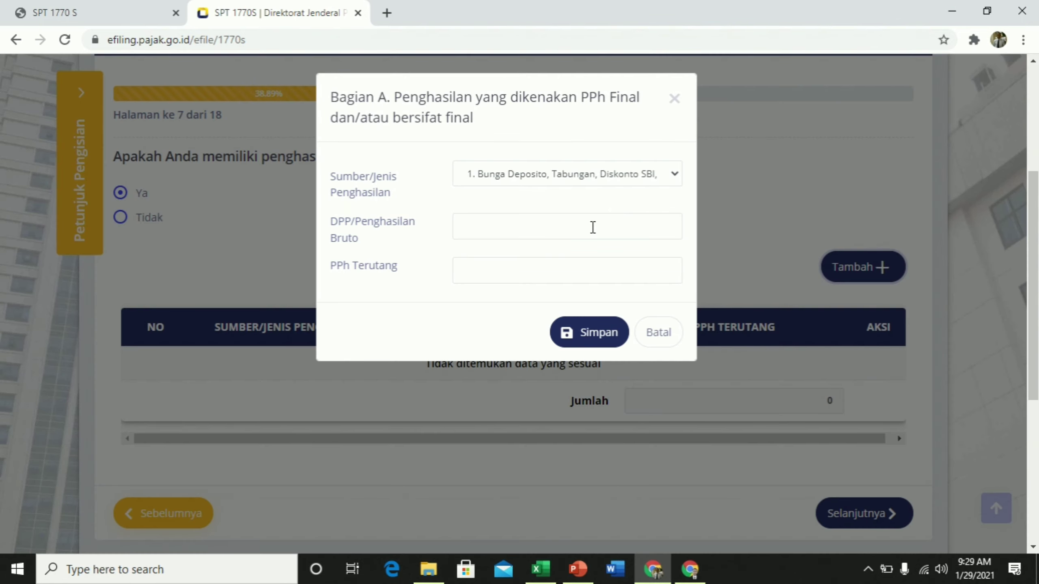
{"action": "left_click", "coordinate": [511, 237]}
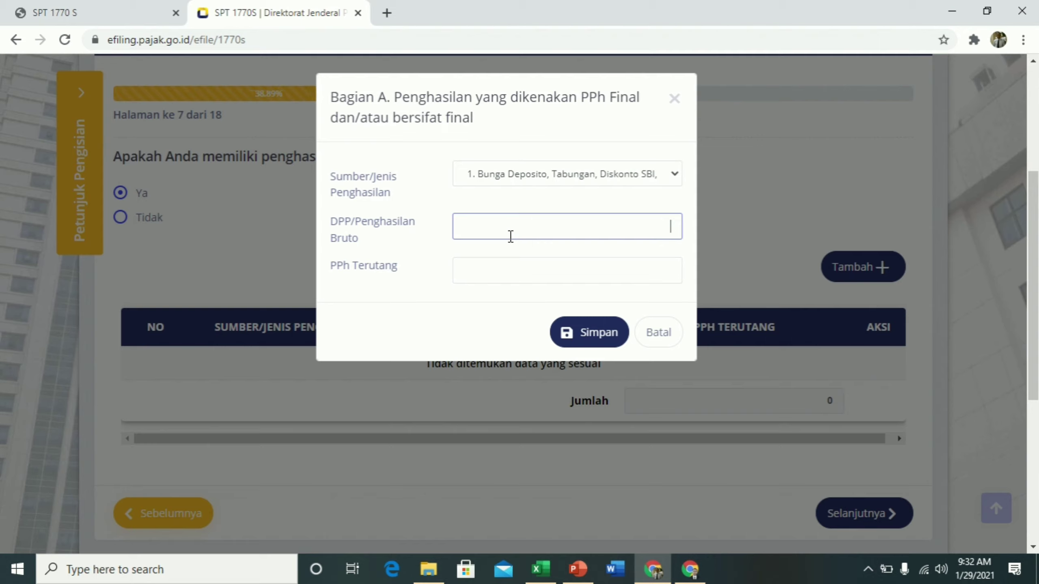
{"action": "type", "text": "18.895.500"}
{"action": "left_click", "coordinate": [543, 275]}
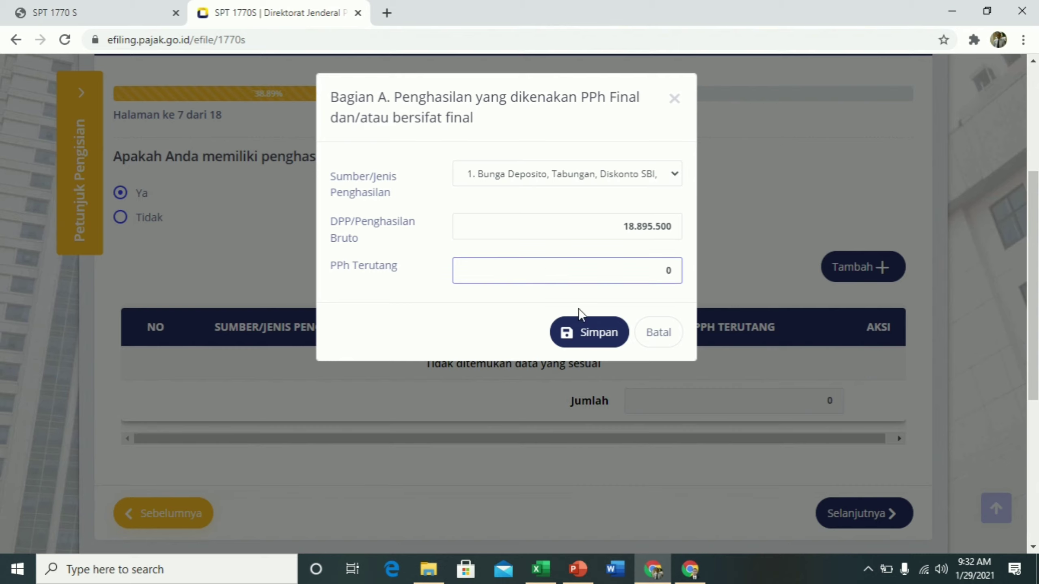
{"action": "left_click", "coordinate": [599, 340]}
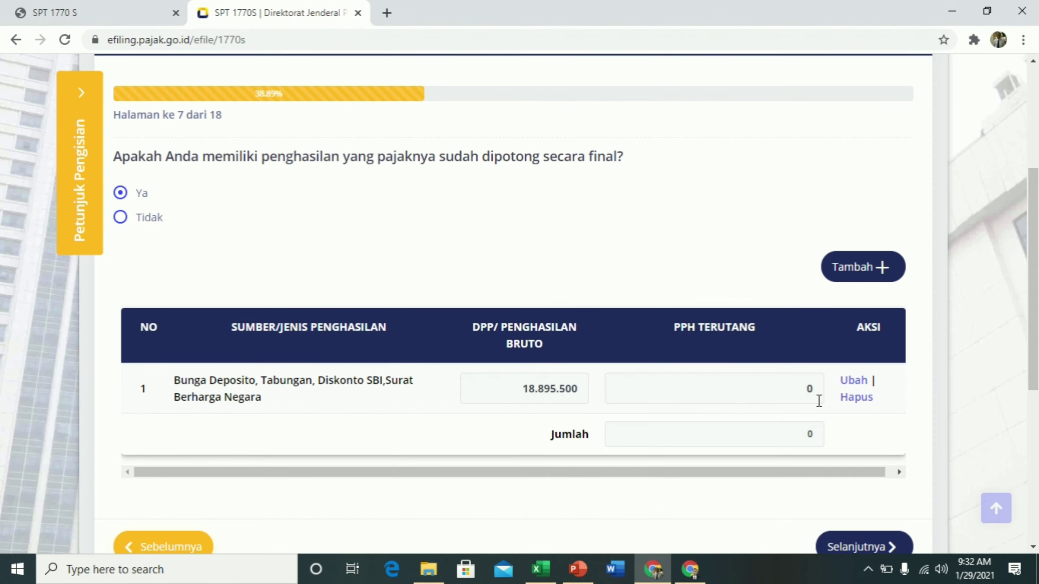
{"action": "scroll", "coordinate": [820, 400], "scroll_direction": "down", "scroll_amount": 3}
{"action": "left_click", "coordinate": [871, 432]}
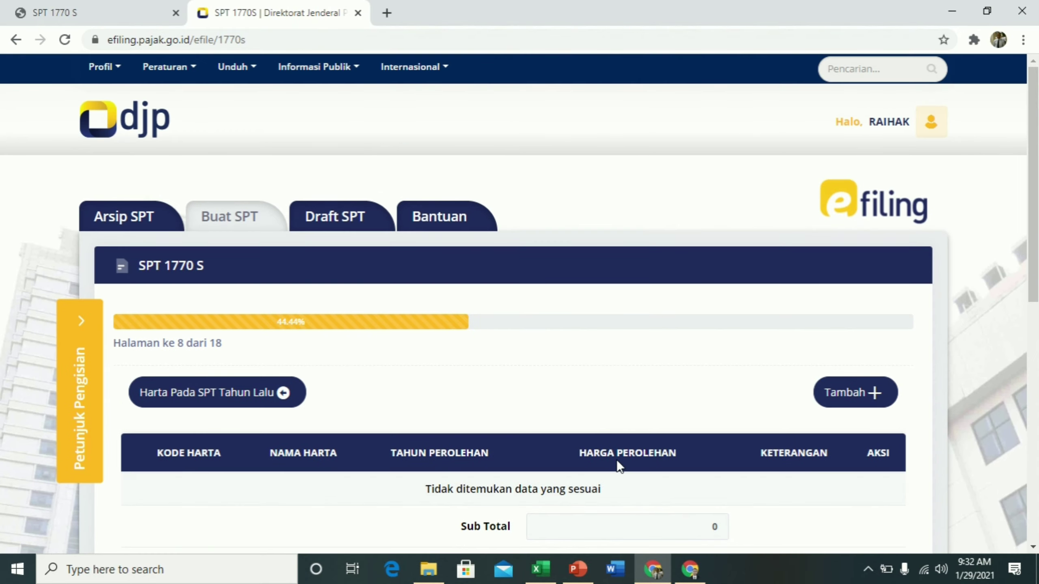
Begin a new 043-Mobil asset entry named Toyota, then cancel it
{"action": "scroll", "coordinate": [616, 459], "scroll_direction": "down", "scroll_amount": 5}
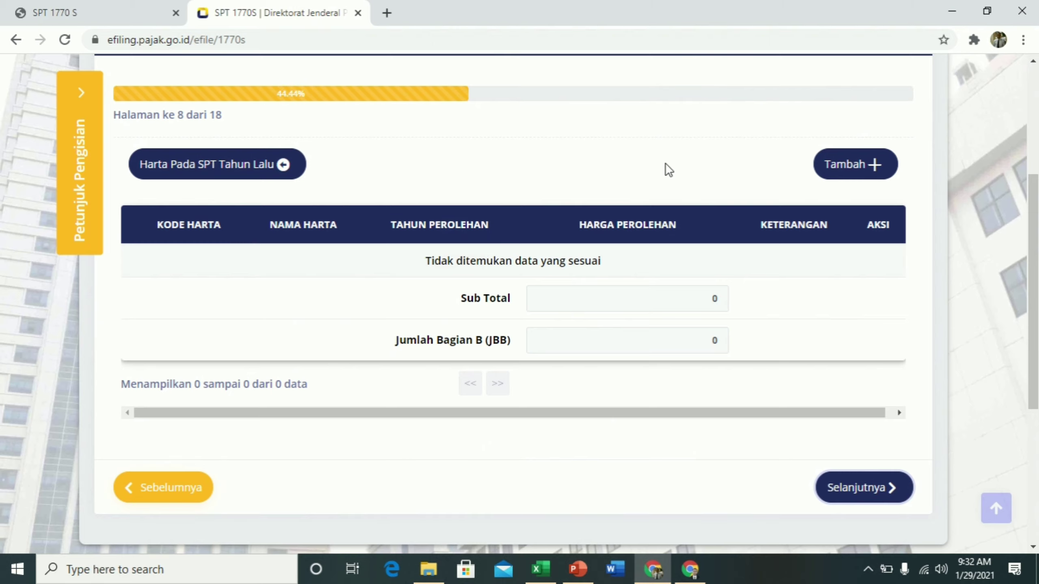
{"action": "left_click", "coordinate": [865, 171]}
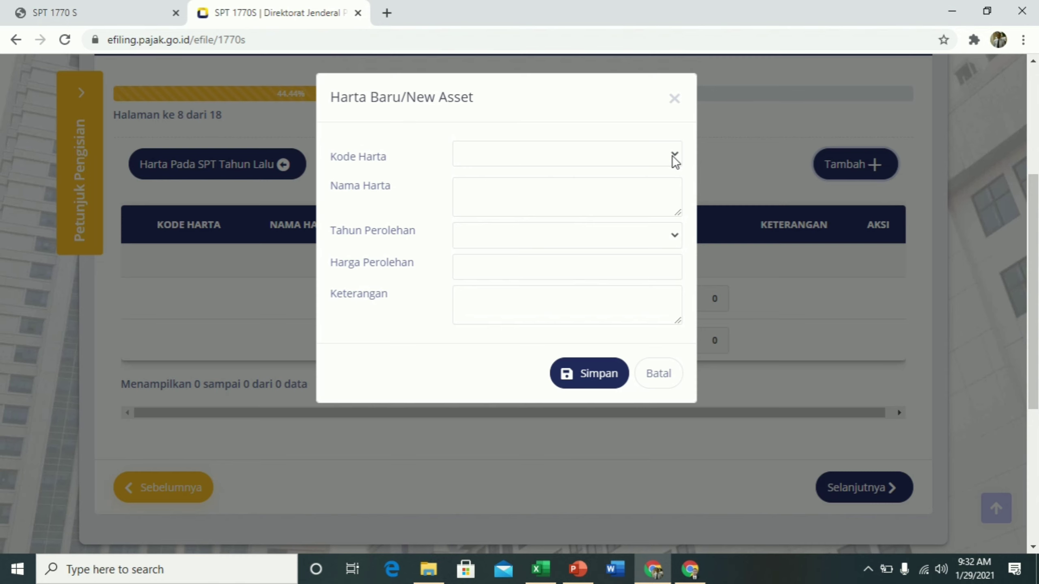
{"action": "left_click", "coordinate": [673, 155]}
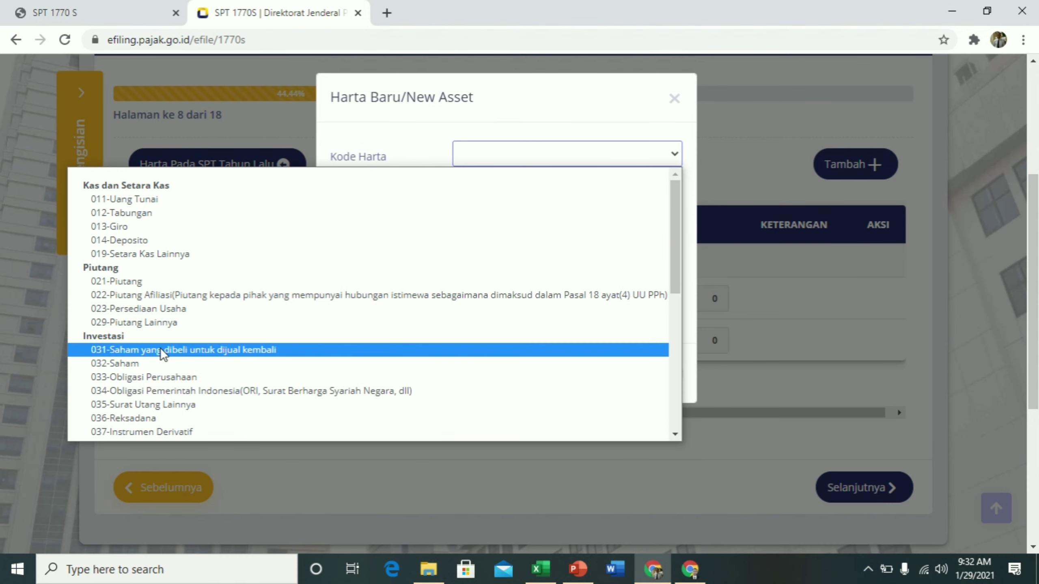
{"action": "scroll", "coordinate": [162, 355], "scroll_direction": "down", "scroll_amount": 4}
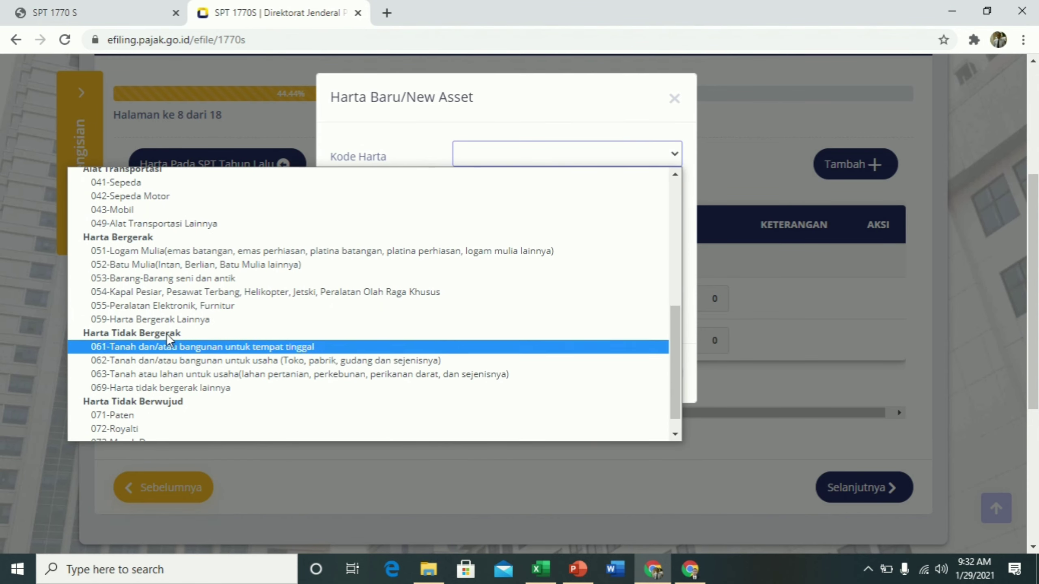
{"action": "left_click", "coordinate": [122, 210]}
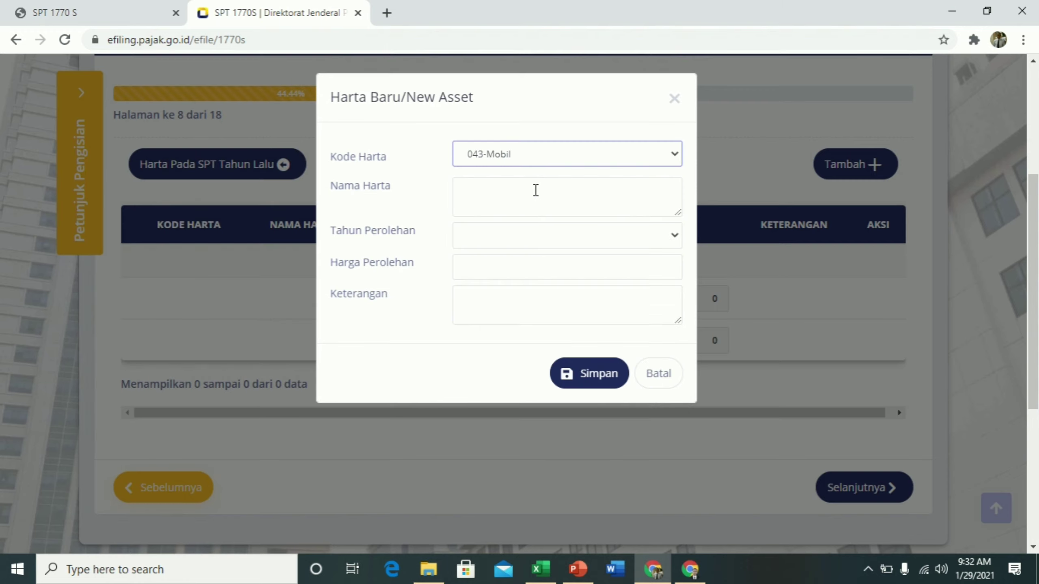
{"action": "left_click", "coordinate": [553, 191]}
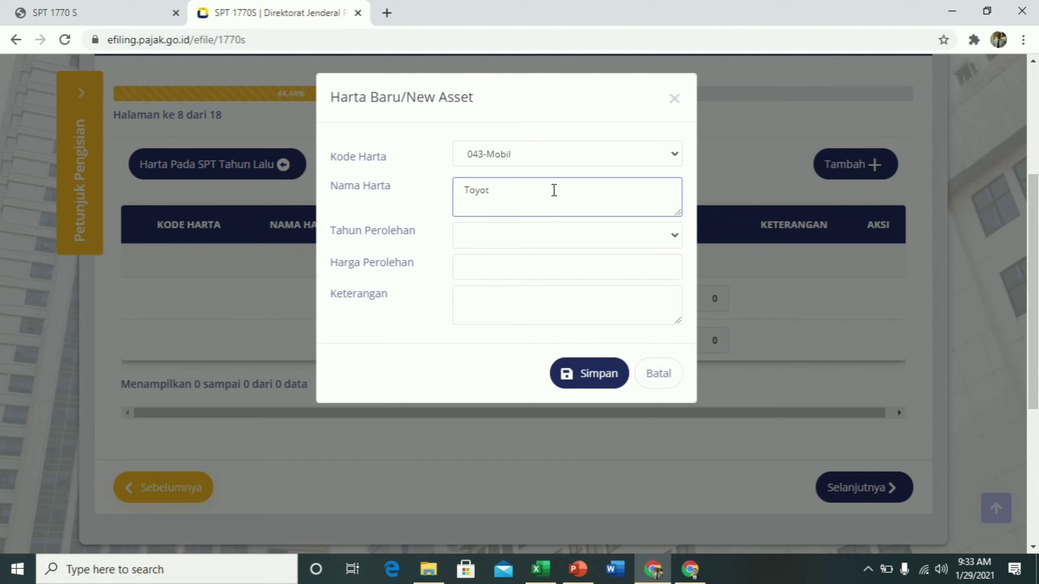
{"action": "left_click", "coordinate": [483, 238]}
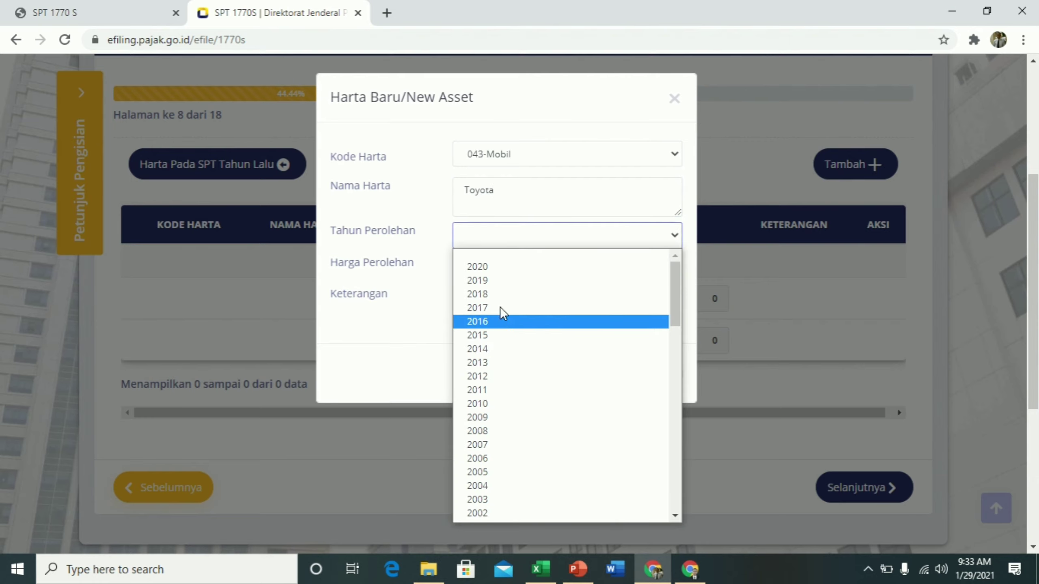
{"action": "left_click", "coordinate": [479, 238]}
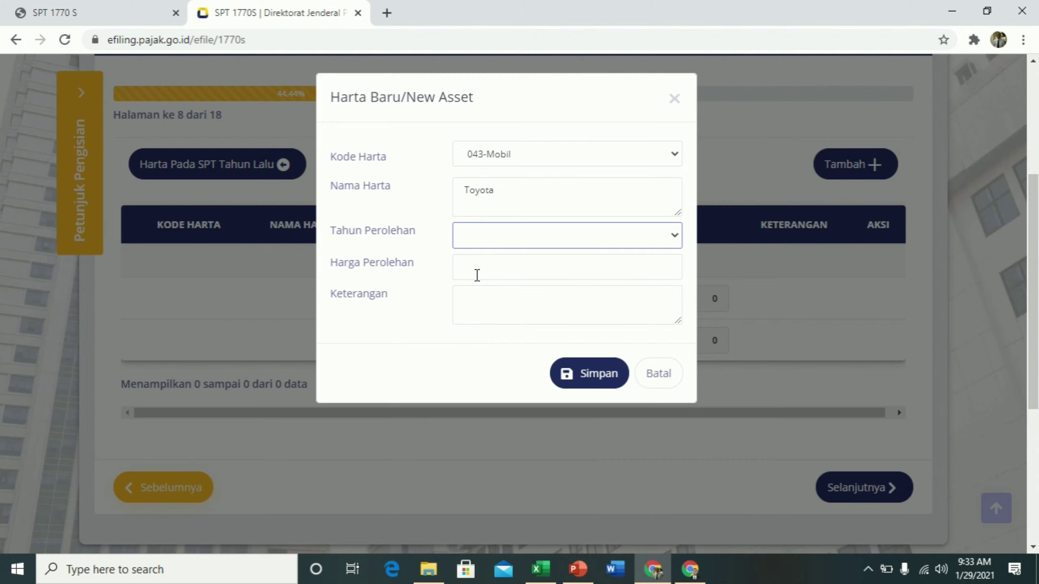
{"action": "left_click", "coordinate": [473, 274]}
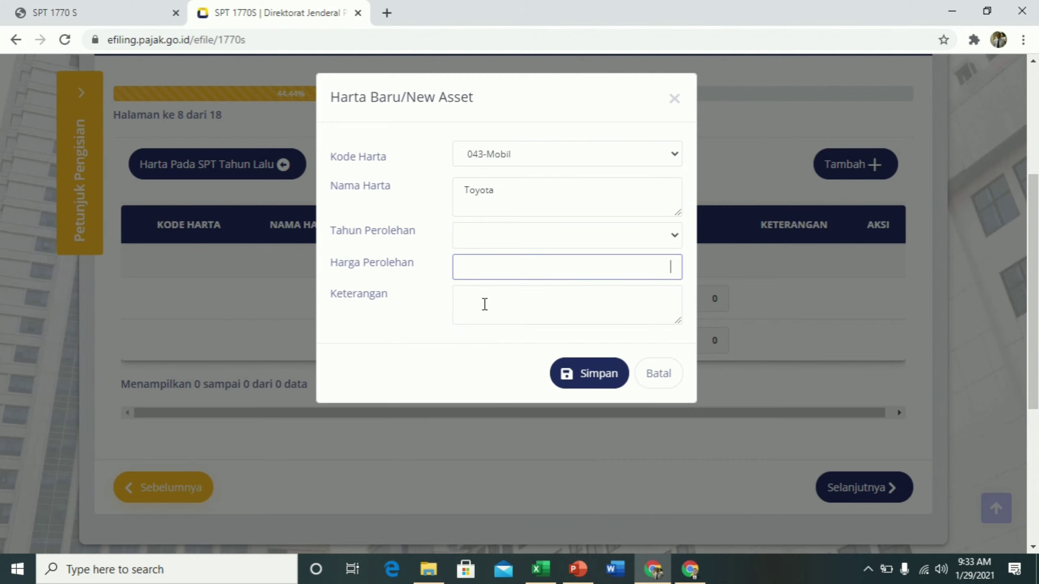
{"action": "left_click", "coordinate": [483, 304]}
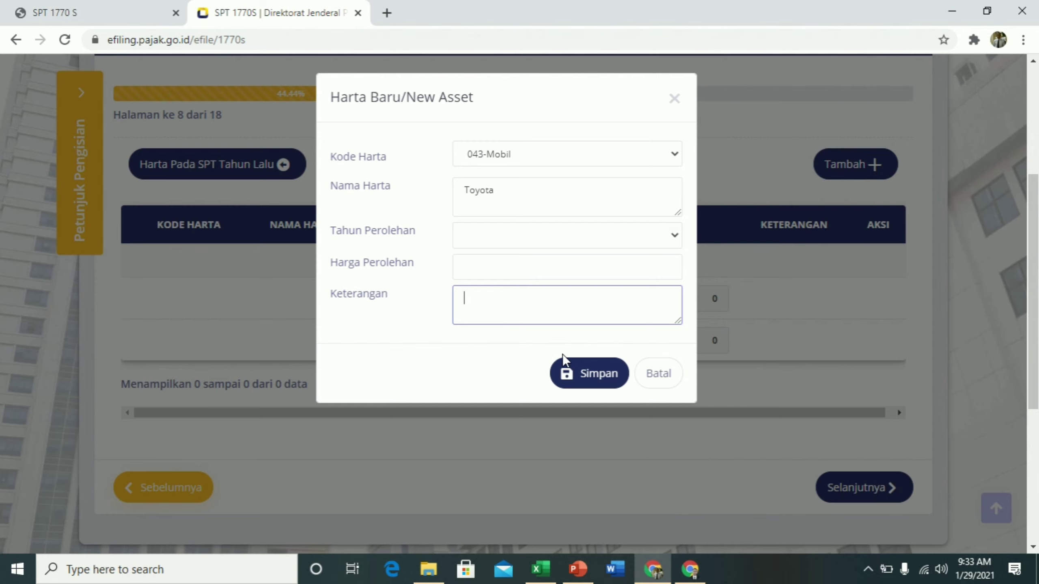
{"action": "left_click", "coordinate": [659, 380]}
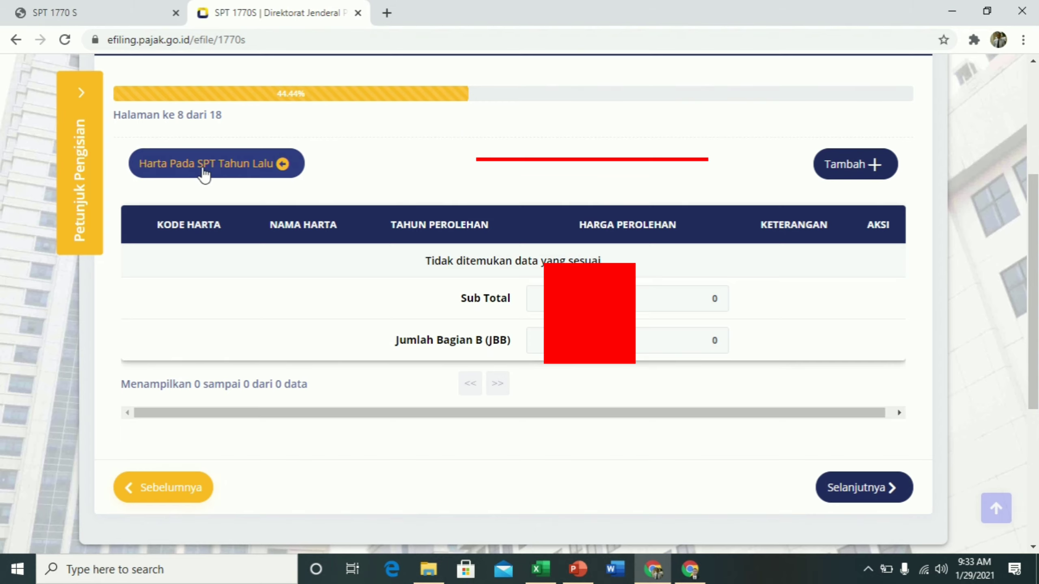
Load last year's assets, adding the 2017 car worth 117.000.000, and submit the page
{"action": "left_click", "coordinate": [203, 173]}
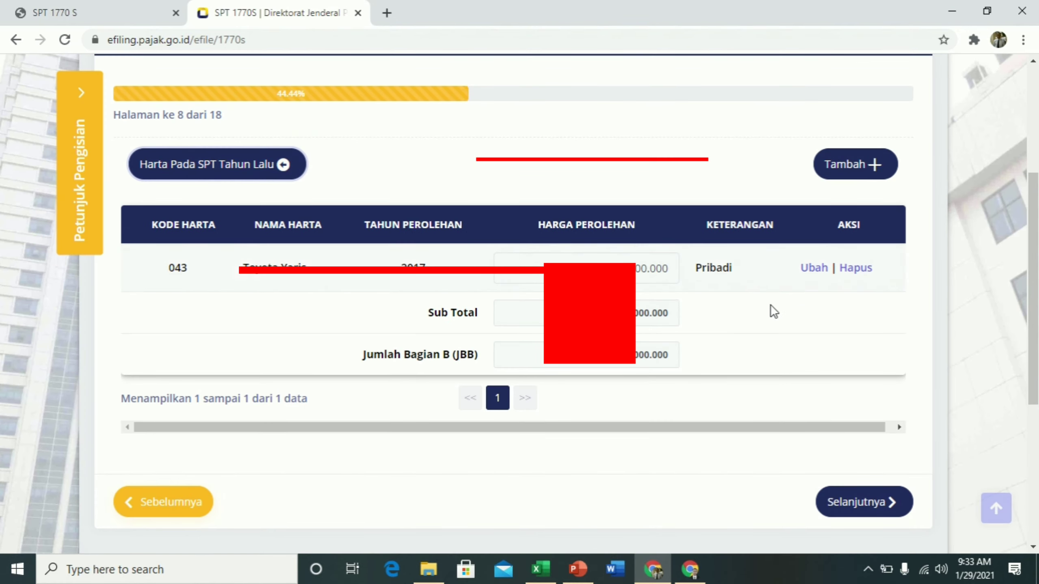
{"action": "scroll", "coordinate": [771, 309], "scroll_direction": "down", "scroll_amount": 3}
{"action": "scroll", "coordinate": [770, 304], "scroll_direction": "down", "scroll_amount": 2}
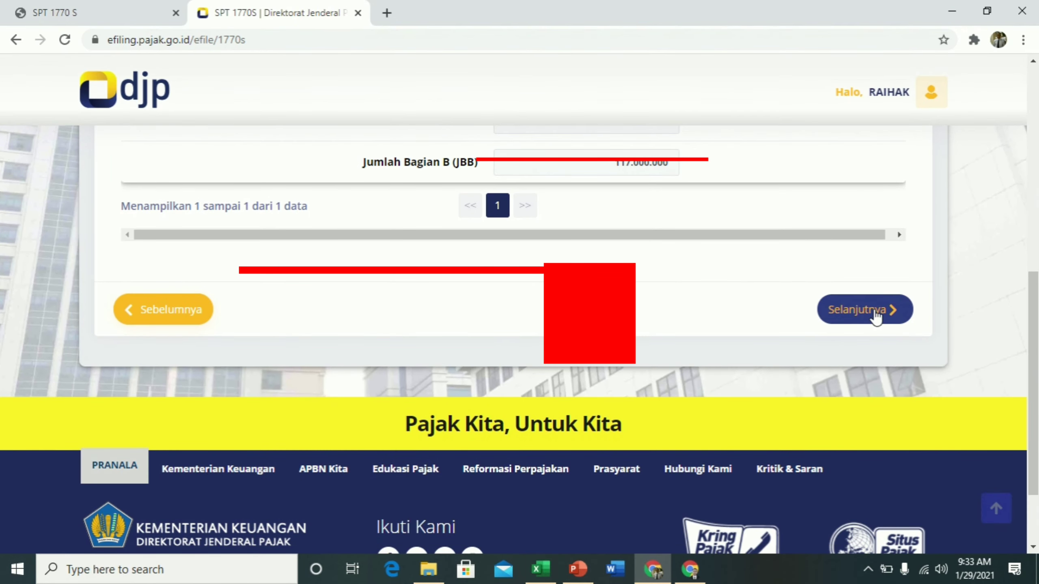
{"action": "left_click", "coordinate": [874, 309]}
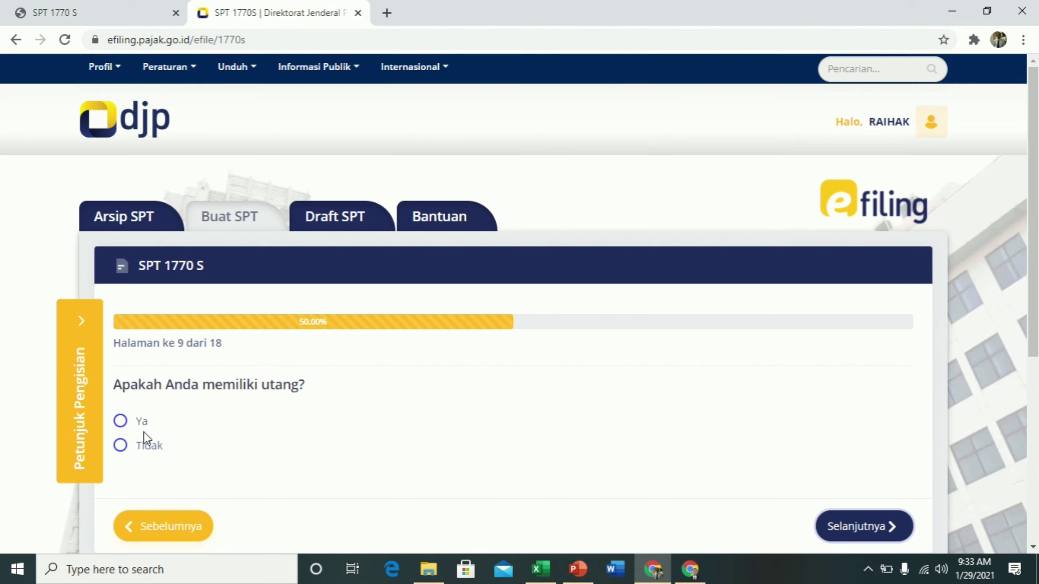
Answer Ya to declaring that you have debts
{"action": "scroll", "coordinate": [237, 375], "scroll_direction": "down", "scroll_amount": 2}
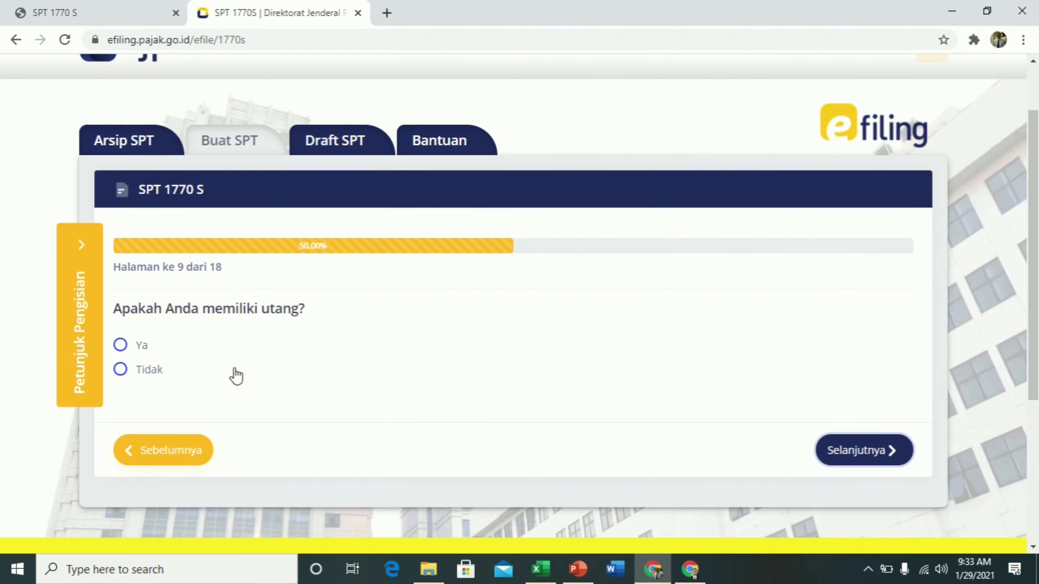
{"action": "left_click", "coordinate": [120, 346]}
{"action": "scroll", "coordinate": [334, 426], "scroll_direction": "down", "scroll_amount": 4}
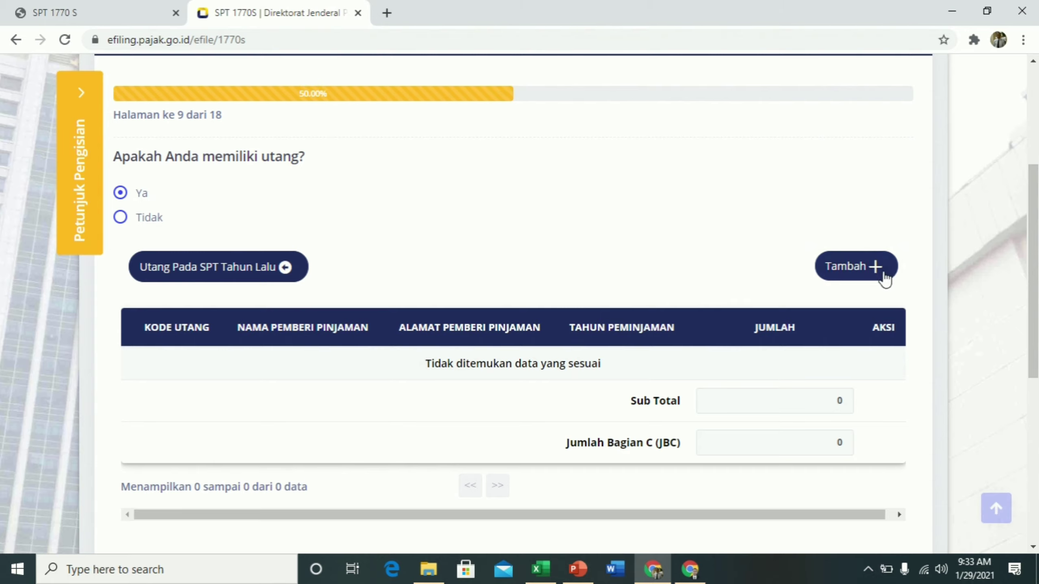
Add a new debt with code 101-Utang Bank and lender 'Bank Riau kepri'
{"action": "left_click", "coordinate": [871, 267]}
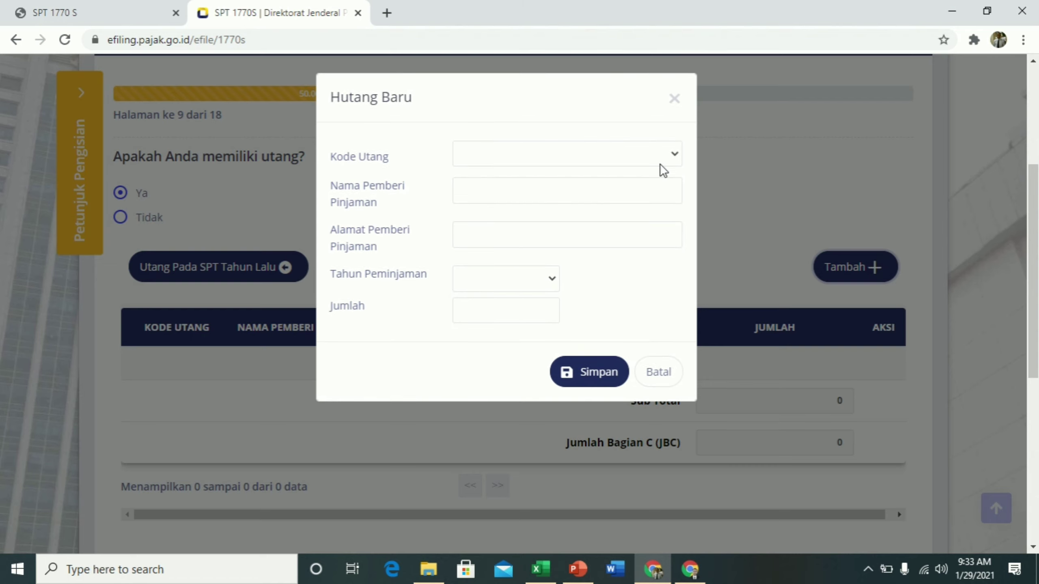
{"action": "left_click", "coordinate": [672, 155]}
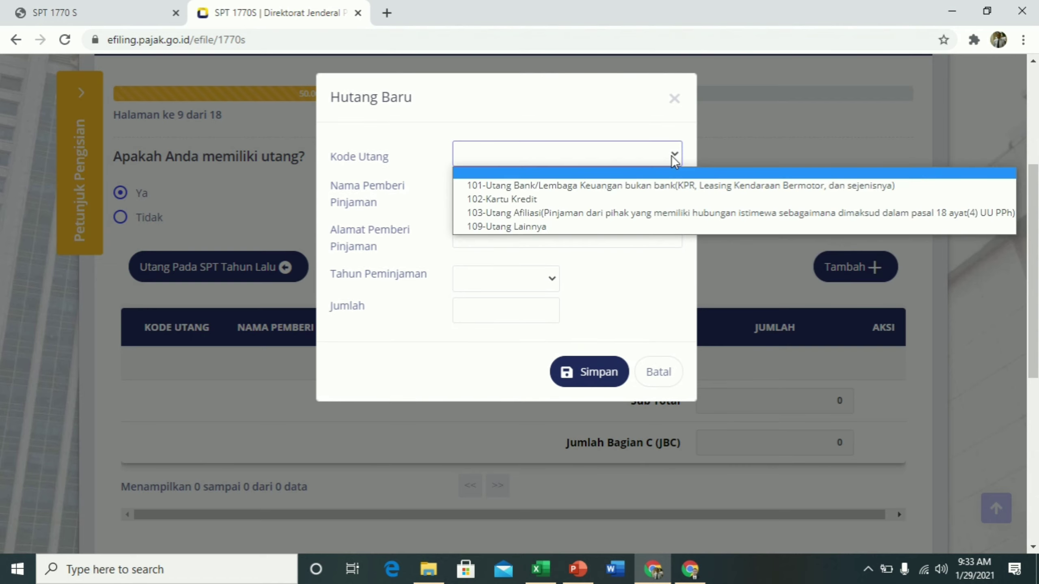
{"action": "left_click", "coordinate": [534, 187]}
{"action": "left_click", "coordinate": [488, 190]}
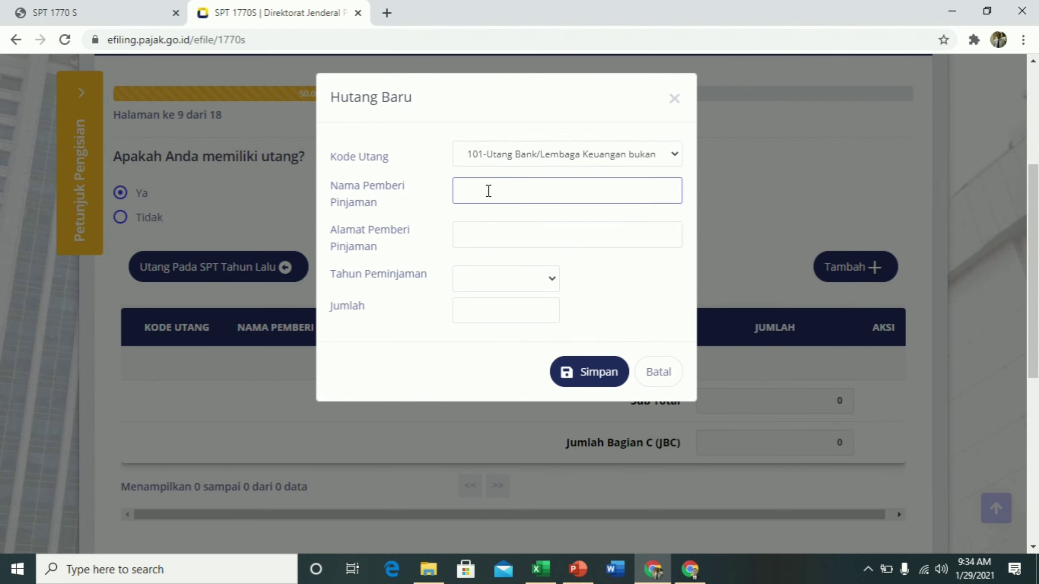
{"action": "type", "text": "Bank Riau  kepri"}
{"action": "left_click", "coordinate": [495, 224]}
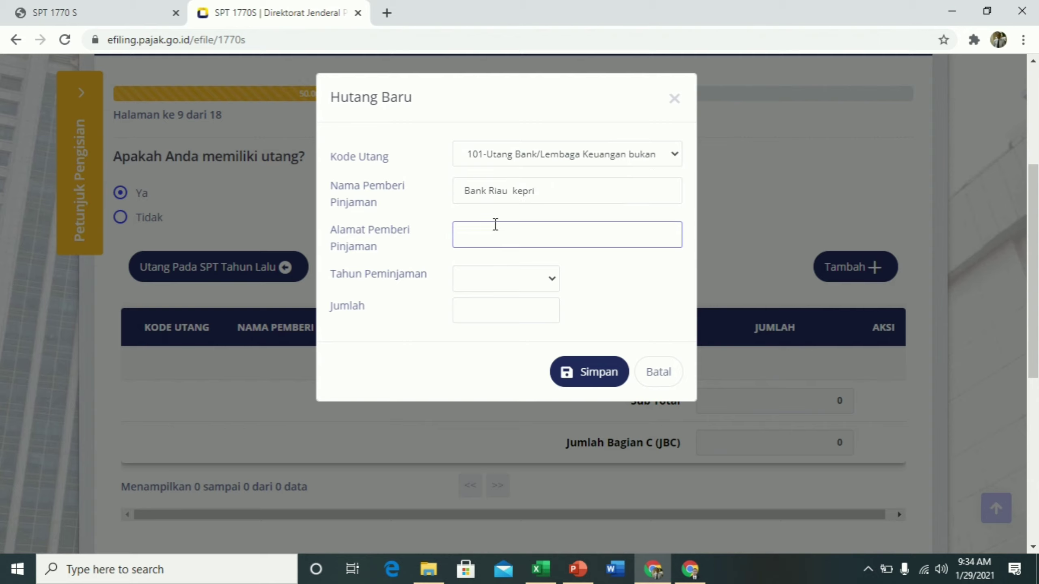
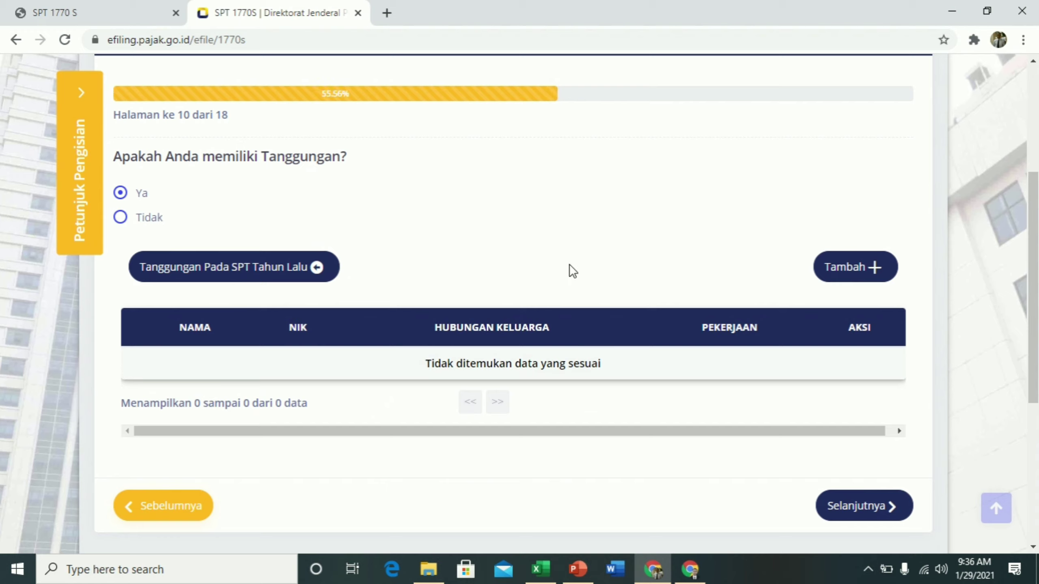
Load last year's wife as a dependent, add a student child, and continue to page 11
{"action": "left_click", "coordinate": [238, 272]}
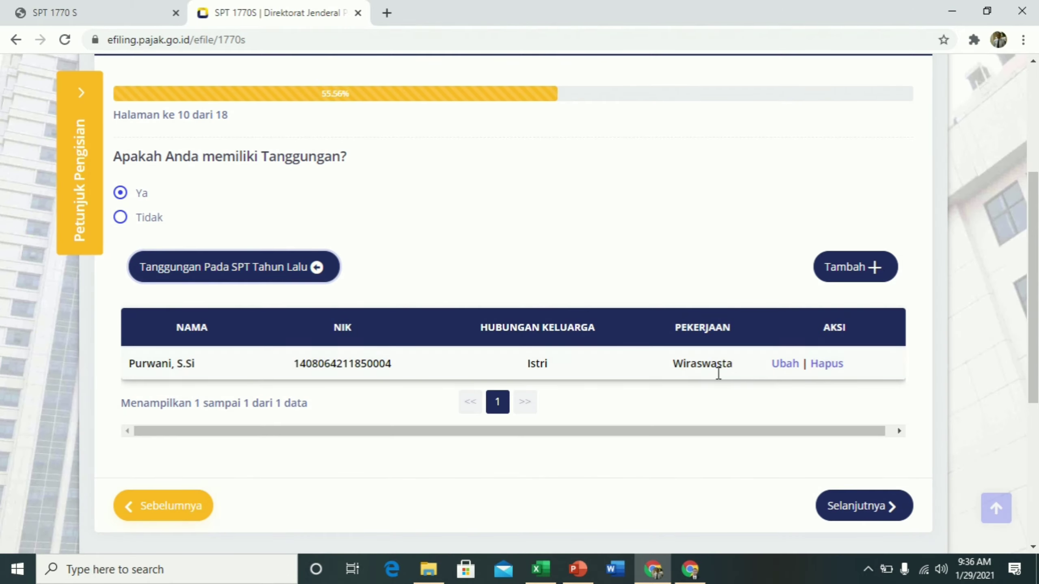
{"action": "left_click", "coordinate": [895, 264]}
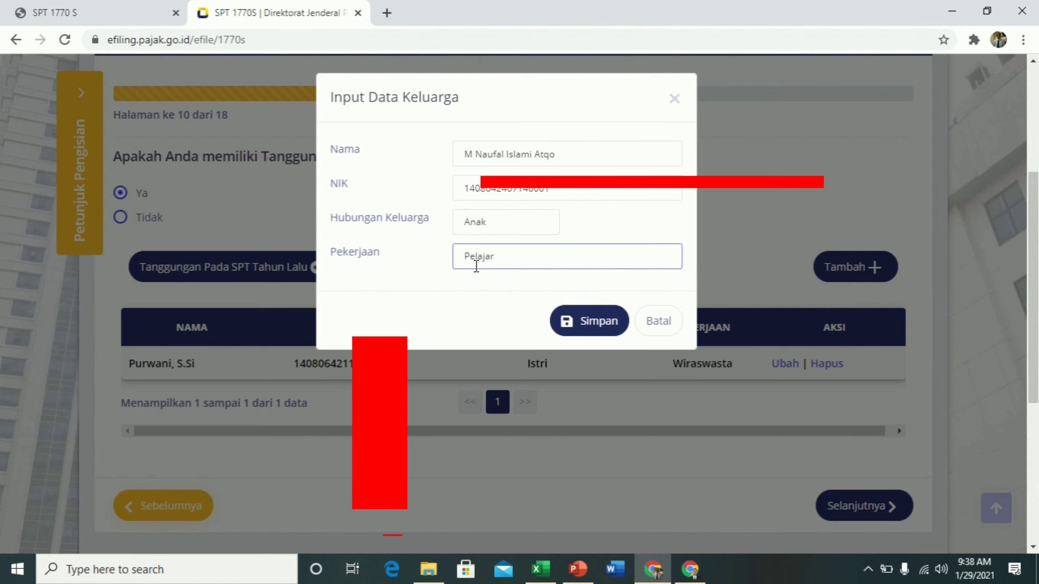
{"action": "left_click", "coordinate": [602, 324]}
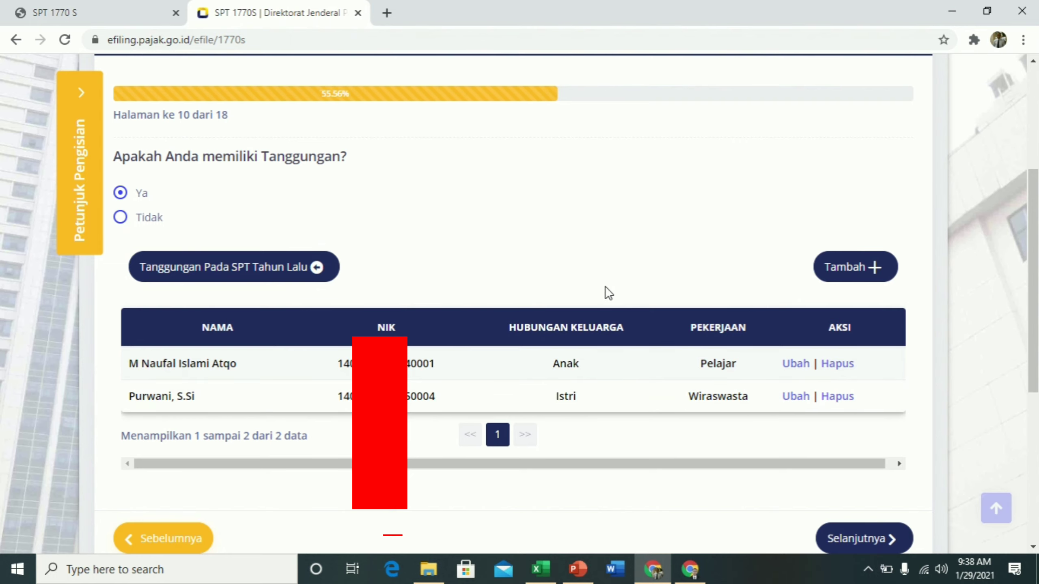
{"action": "scroll", "coordinate": [671, 376], "scroll_direction": "down", "scroll_amount": 5}
{"action": "left_click", "coordinate": [868, 272]}
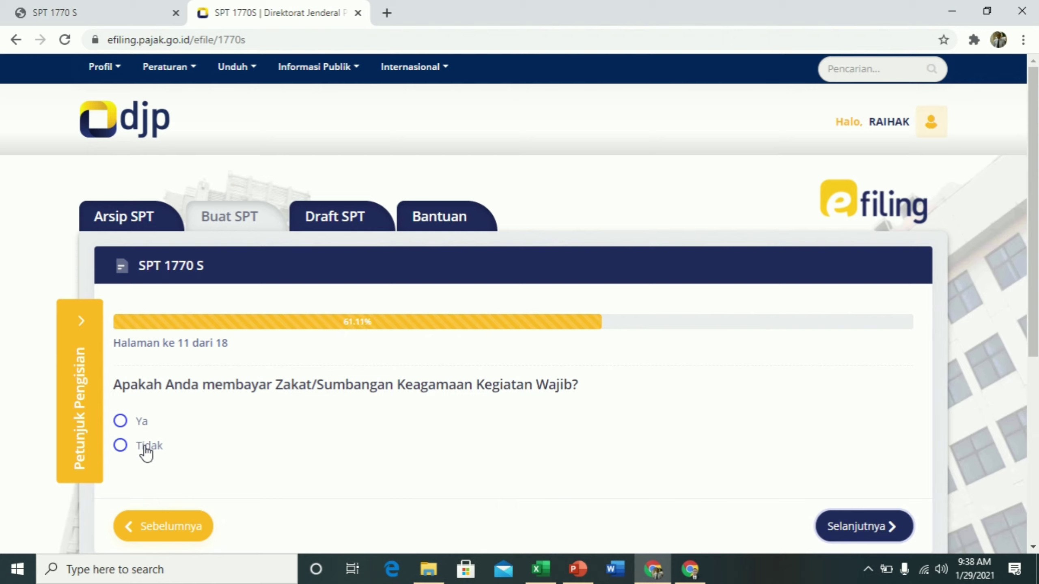
Answer Ya to paying zakat, leave the amount empty, and go on to page 12
{"action": "left_click", "coordinate": [120, 421]}
{"action": "scroll", "coordinate": [237, 468], "scroll_direction": "down", "scroll_amount": 5}
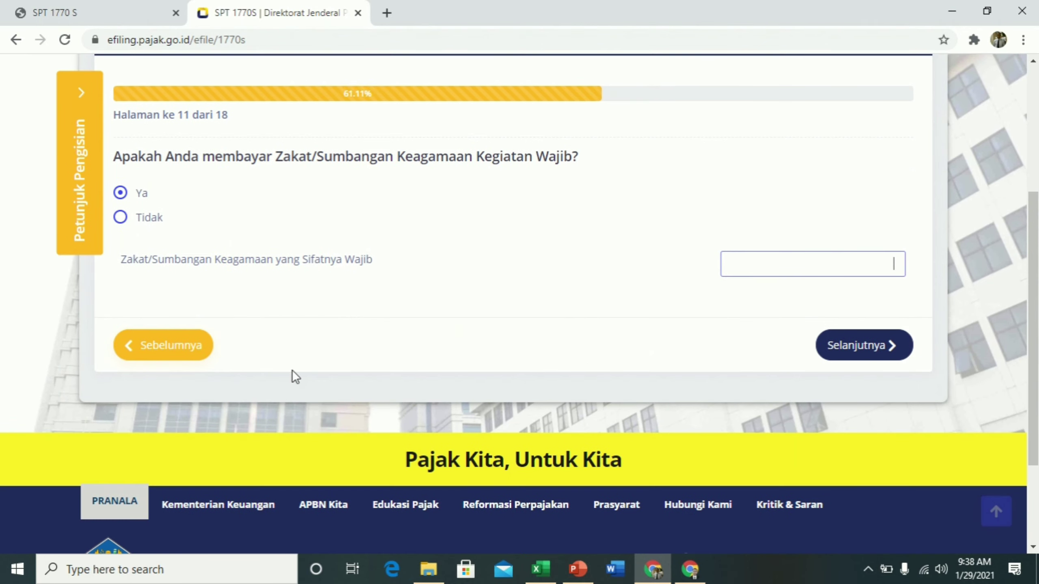
{"action": "left_click", "coordinate": [774, 257]}
{"action": "left_click", "coordinate": [859, 345]}
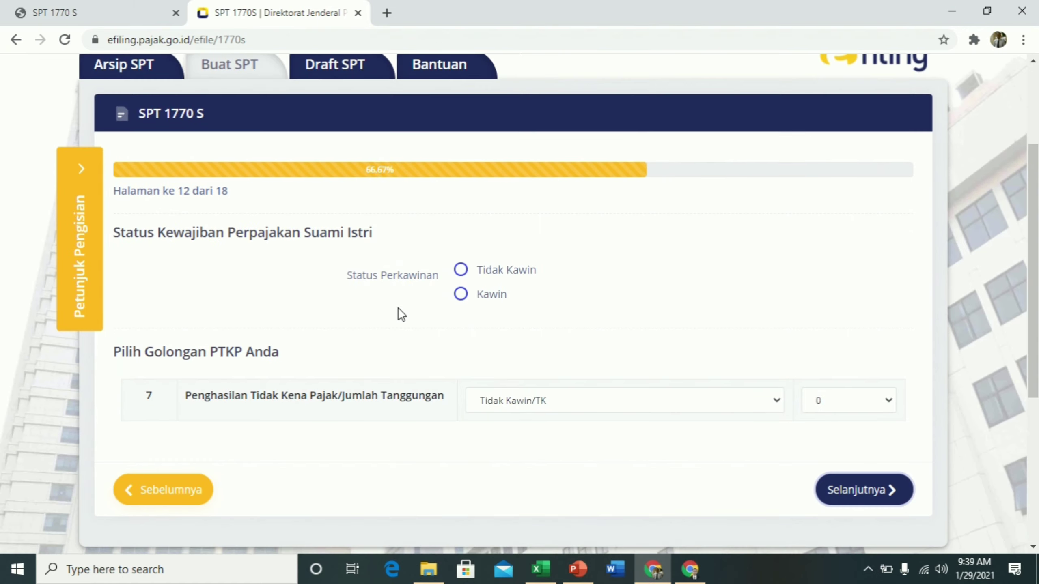
Set marital status to Kawin with PTKP Kawin/K and move to page 13
{"action": "left_click", "coordinate": [462, 295]}
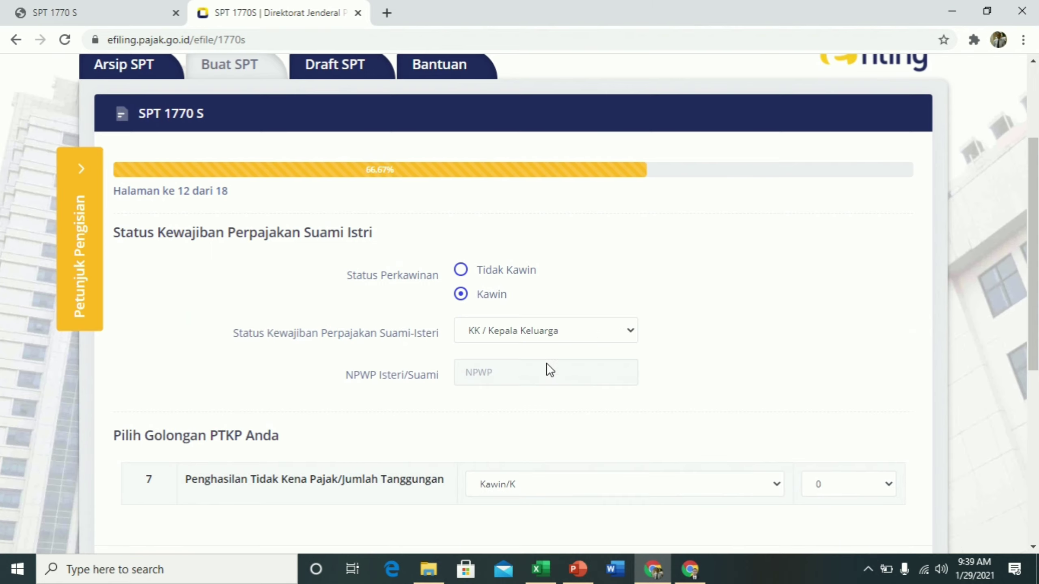
{"action": "scroll", "coordinate": [546, 363], "scroll_direction": "down", "scroll_amount": 3}
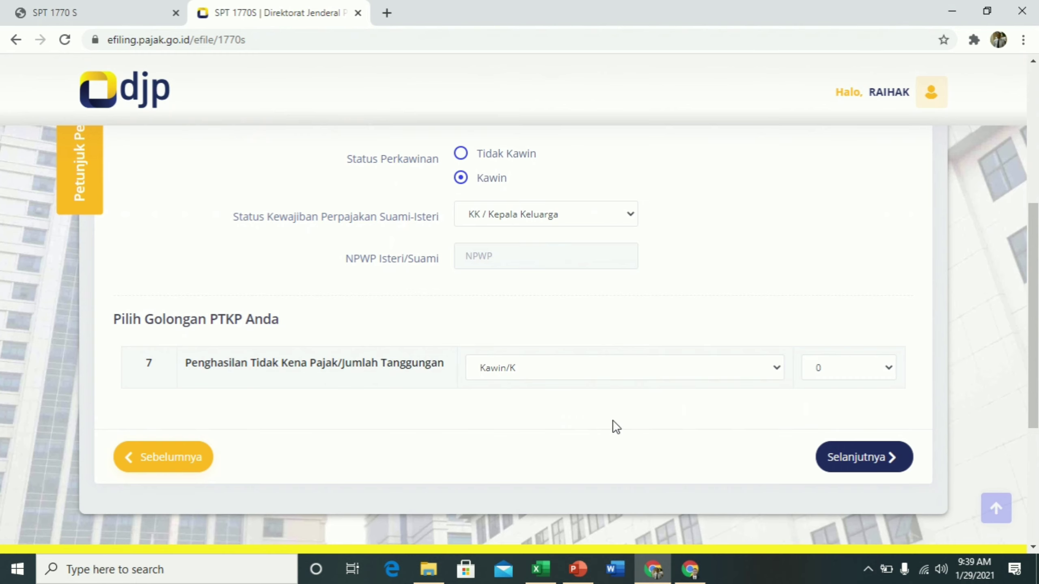
{"action": "left_click", "coordinate": [878, 458]}
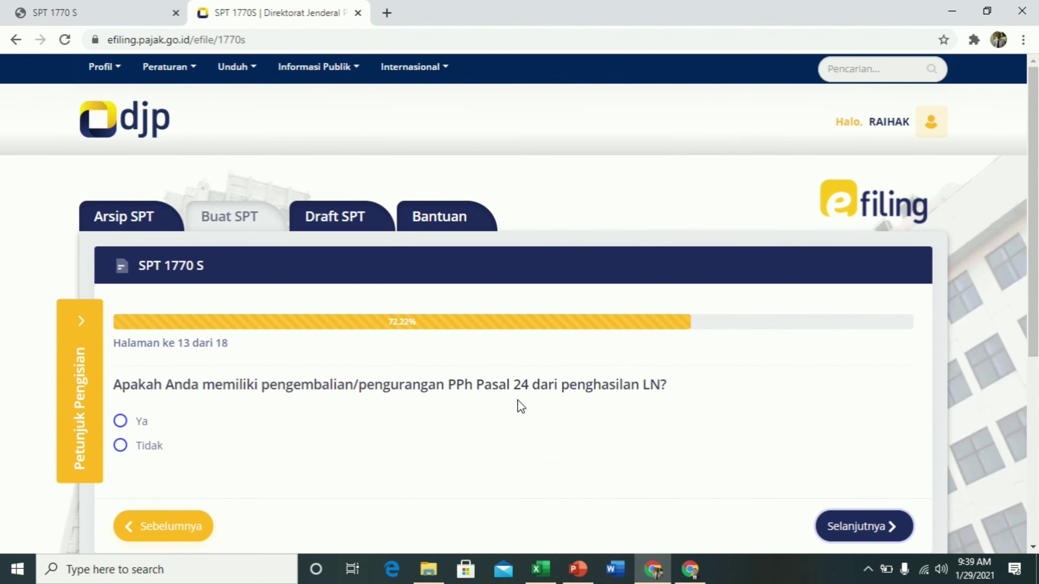
Answer Tidak to the PPh Pasal 24 question and continue to page 14
{"action": "left_click", "coordinate": [121, 445]}
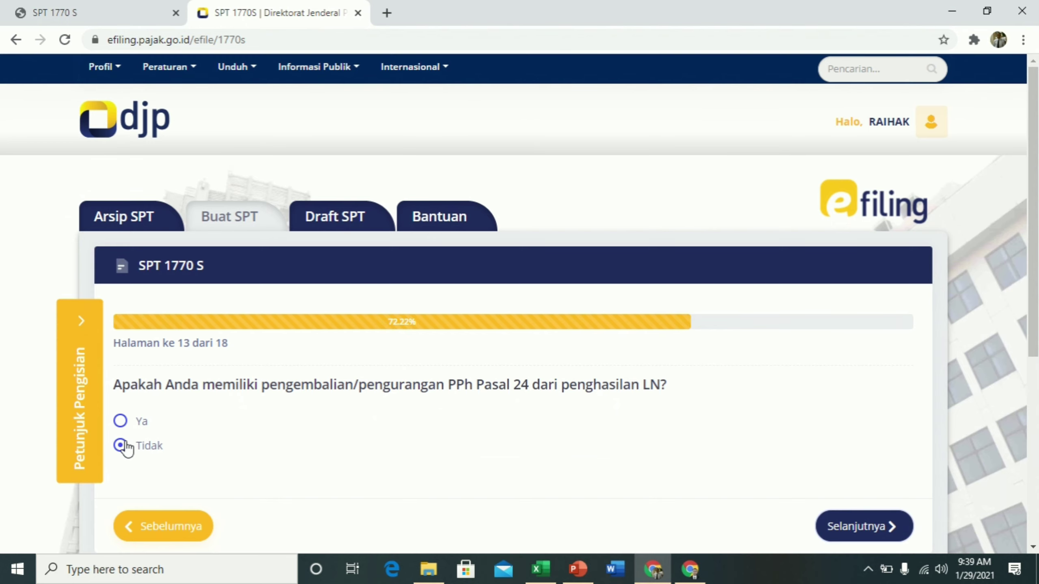
{"action": "scroll", "coordinate": [291, 454], "scroll_direction": "down", "scroll_amount": 5}
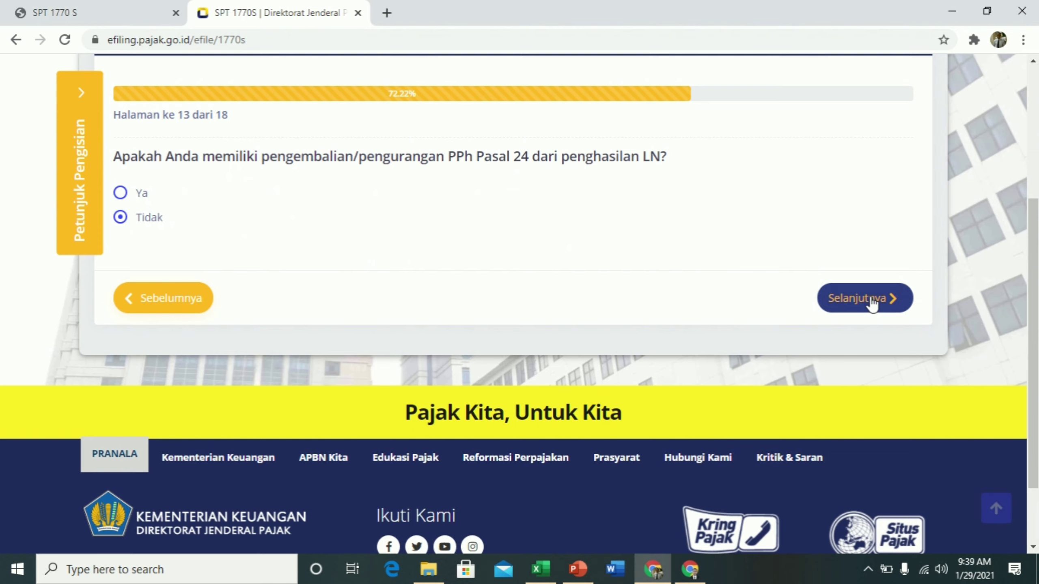
{"action": "left_click", "coordinate": [872, 302]}
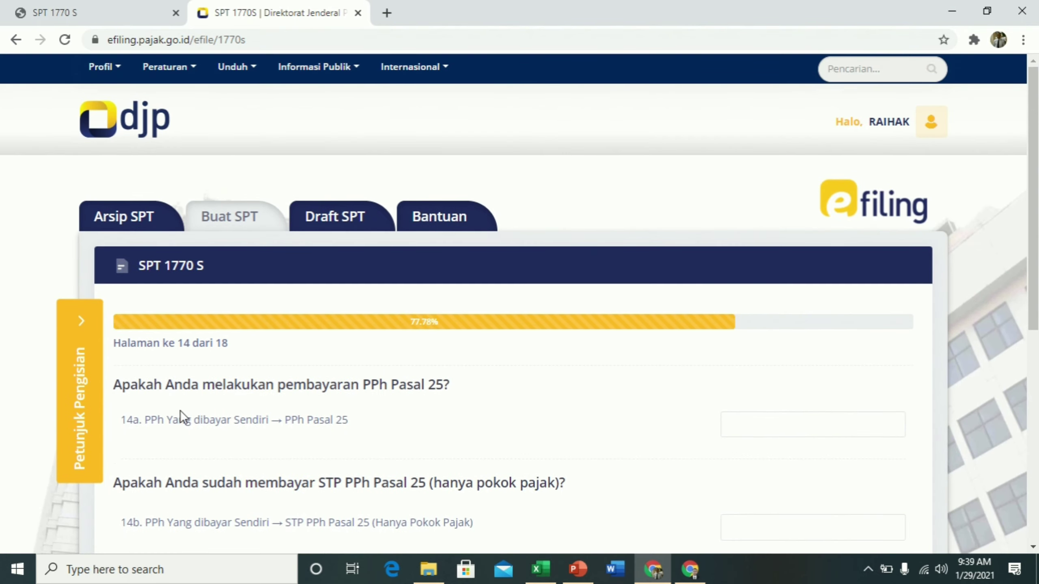
Move past the PPh 25 page and the Nihil (0) tax calculation to page 16
{"action": "scroll", "coordinate": [439, 388], "scroll_direction": "down", "scroll_amount": 4}
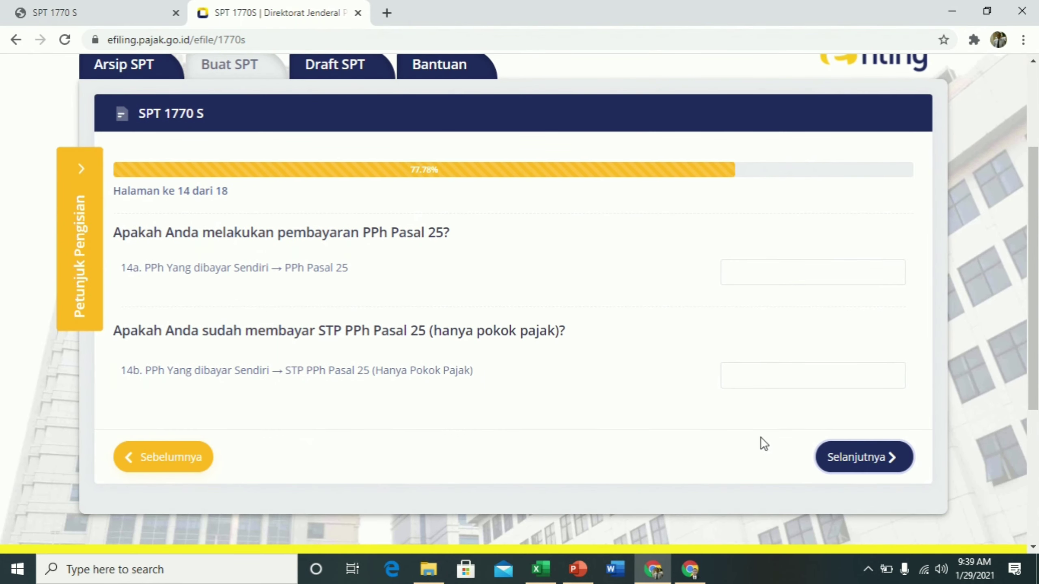
{"action": "left_click", "coordinate": [884, 461]}
{"action": "scroll", "coordinate": [537, 405], "scroll_direction": "down", "scroll_amount": 5}
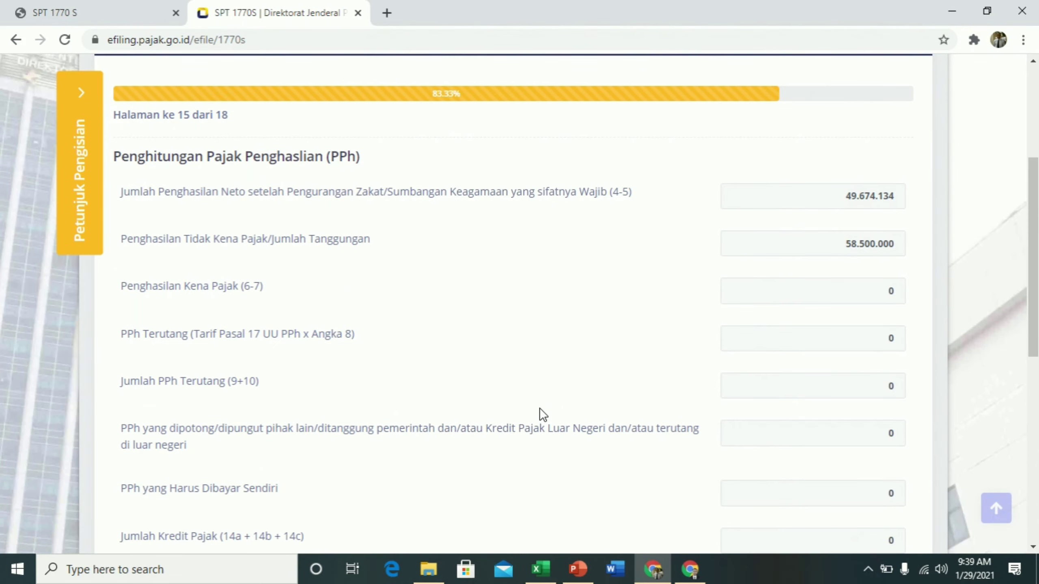
{"action": "scroll", "coordinate": [540, 409], "scroll_direction": "down", "scroll_amount": 5}
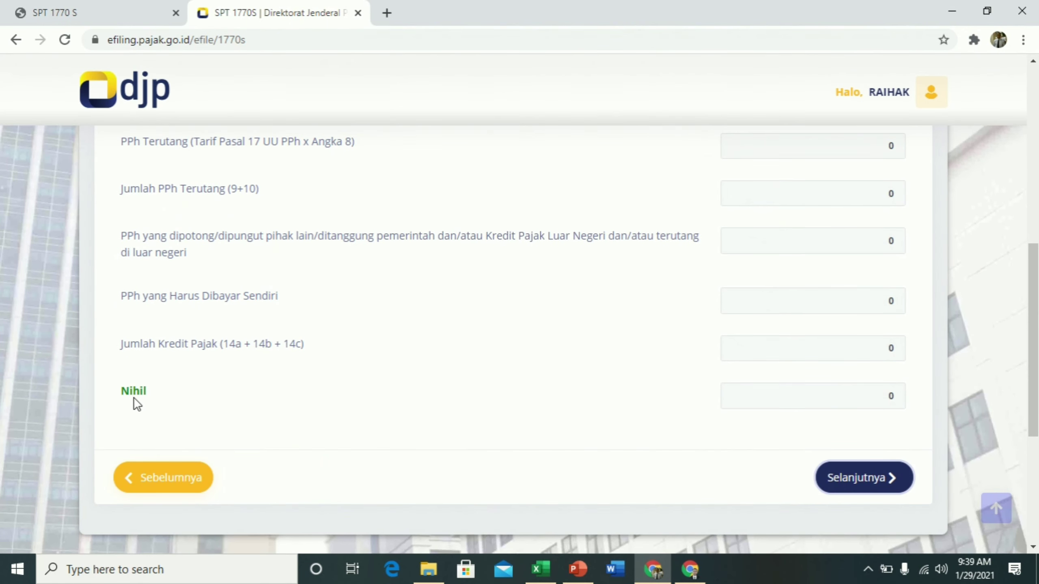
{"action": "left_click", "coordinate": [880, 479]}
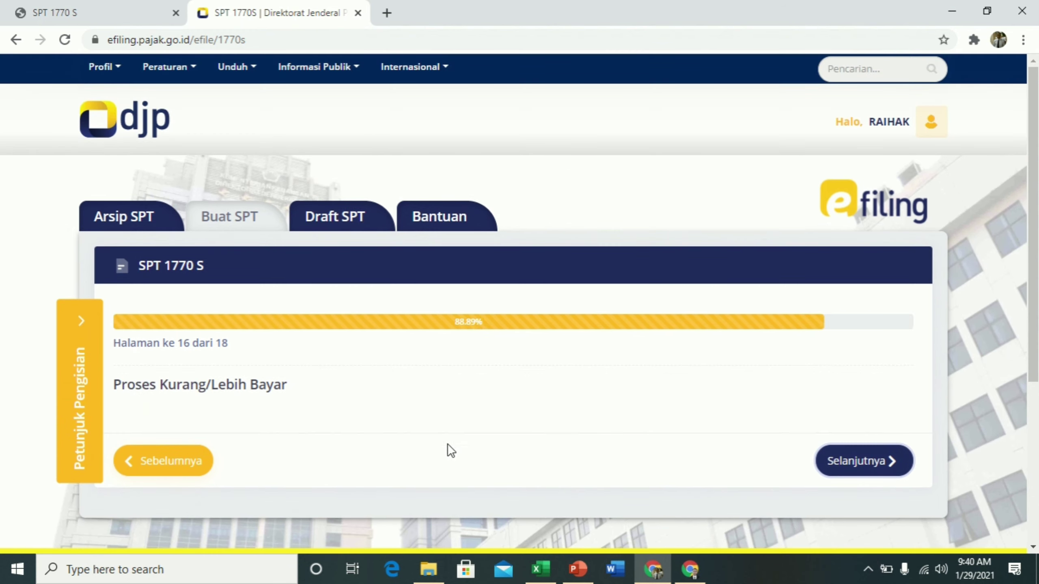
Agree to the page 17 declaration and advance to the final summary page
{"action": "left_click", "coordinate": [884, 464]}
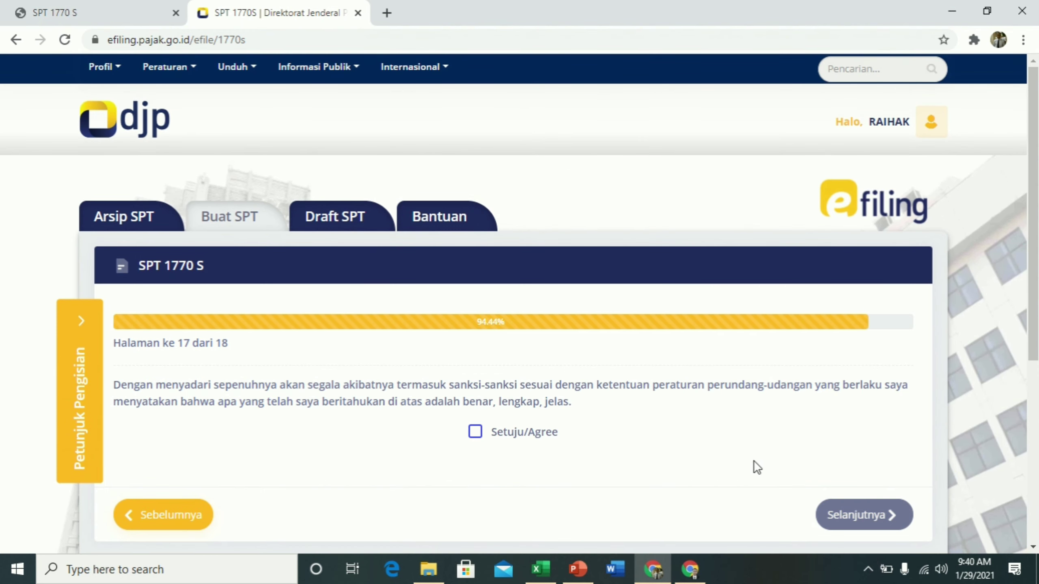
{"action": "left_click", "coordinate": [475, 434]}
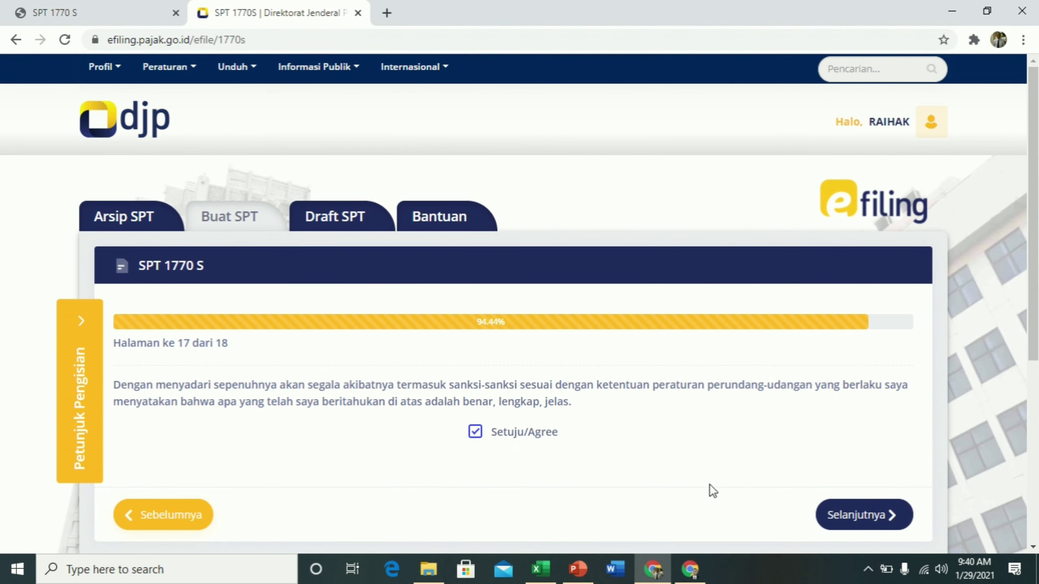
{"action": "left_click", "coordinate": [867, 519]}
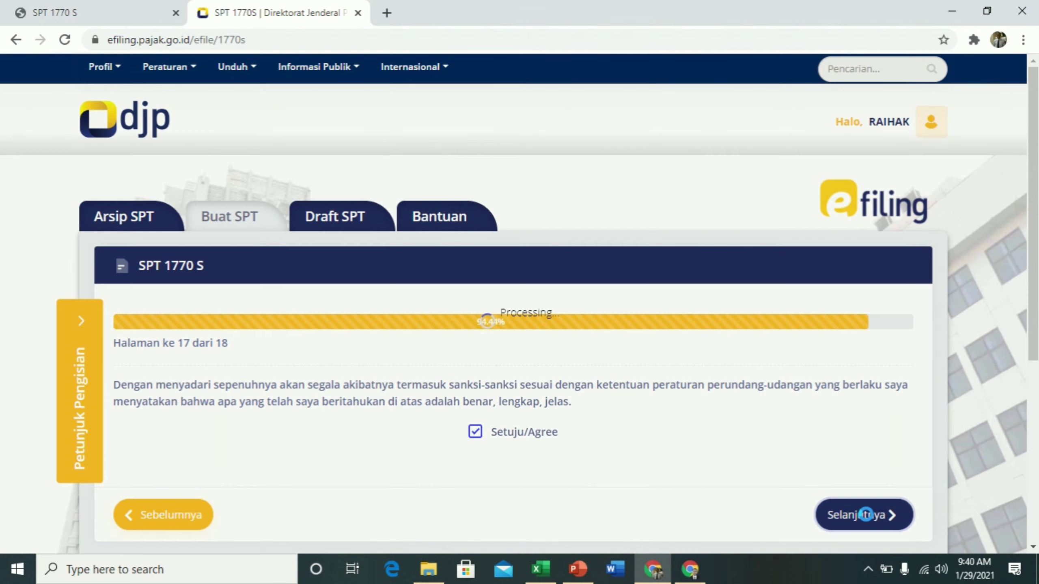
{"action": "scroll", "coordinate": [526, 396], "scroll_direction": "down", "scroll_amount": 5}
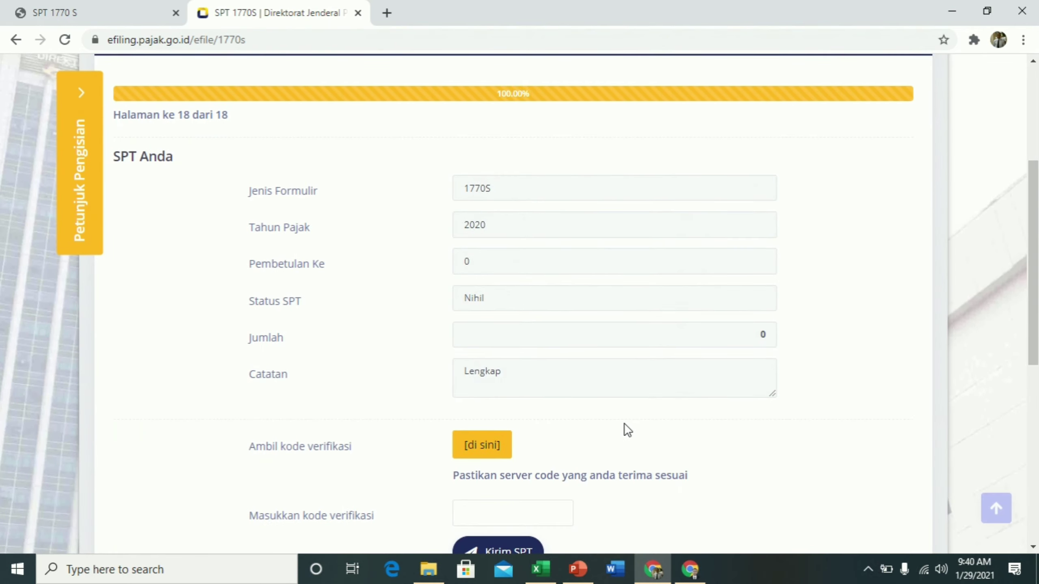
Request the verification code and have it sent by e-mail
{"action": "scroll", "coordinate": [626, 429], "scroll_direction": "down", "scroll_amount": 1}
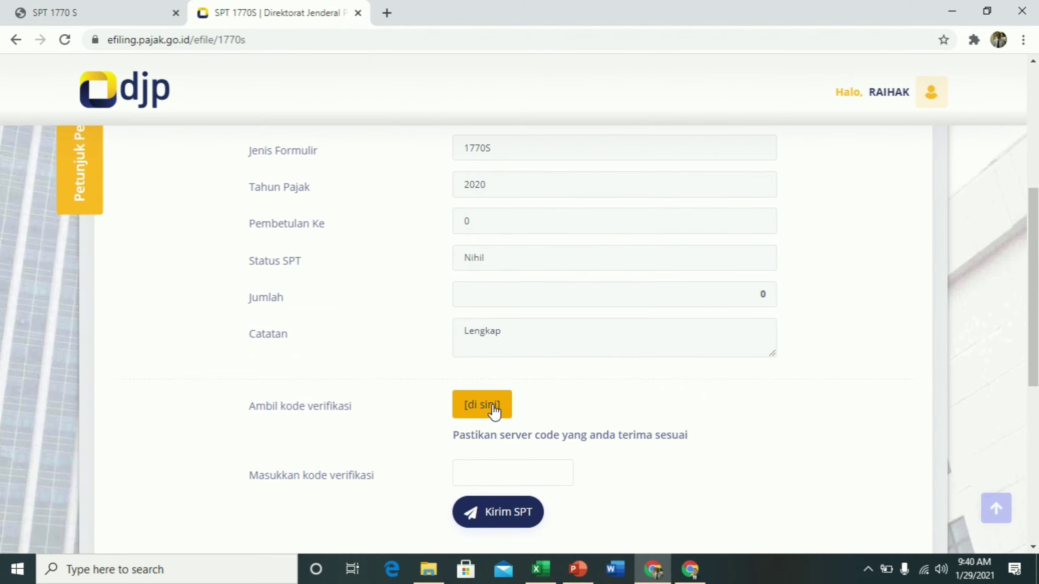
{"action": "left_click", "coordinate": [494, 407]}
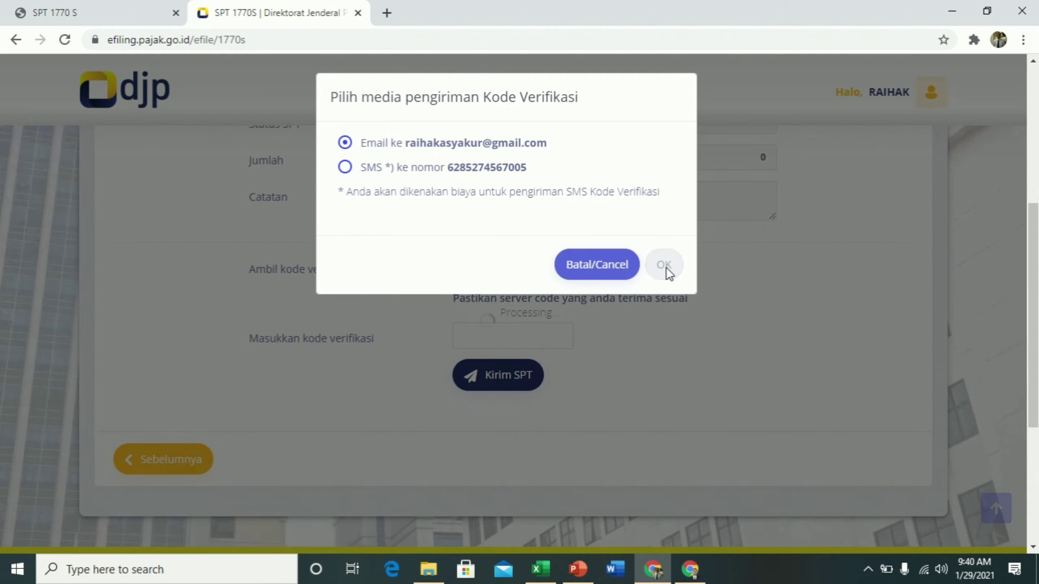
{"action": "left_click", "coordinate": [666, 265]}
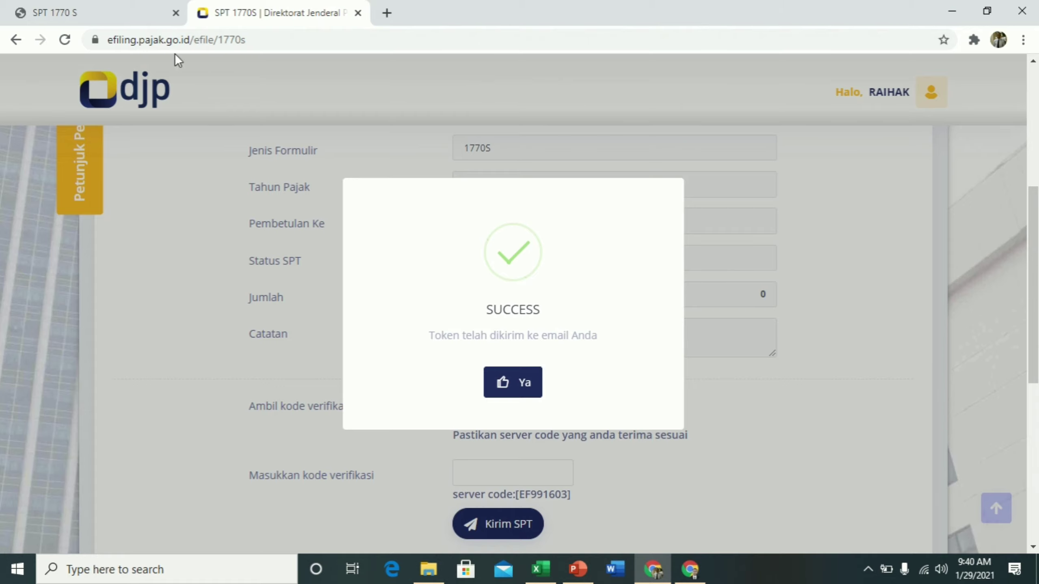
Open Gmail in a new browser tab via Google's apps list
{"action": "left_click", "coordinate": [385, 15]}
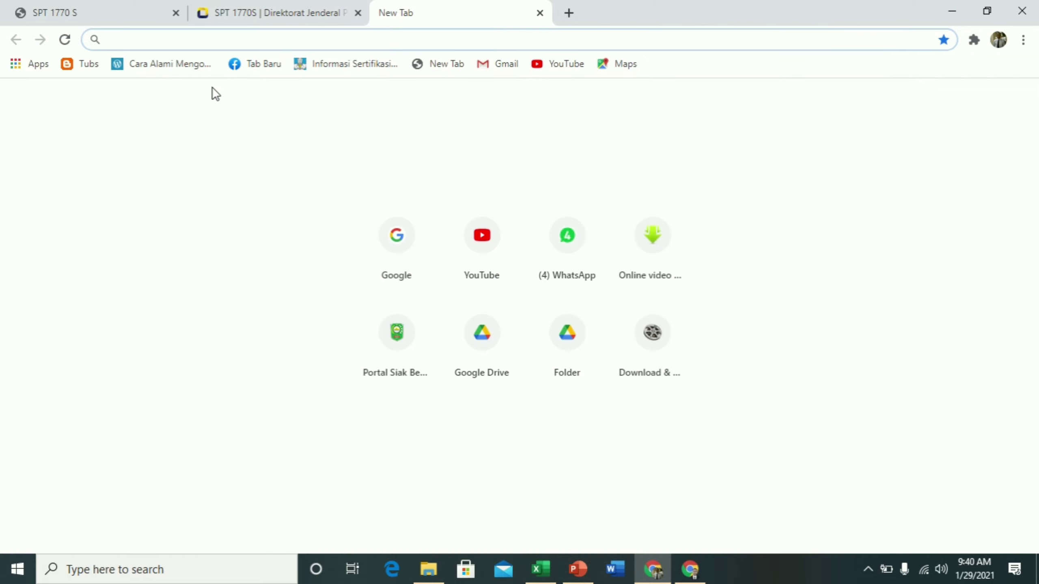
{"action": "left_click", "coordinate": [403, 261]}
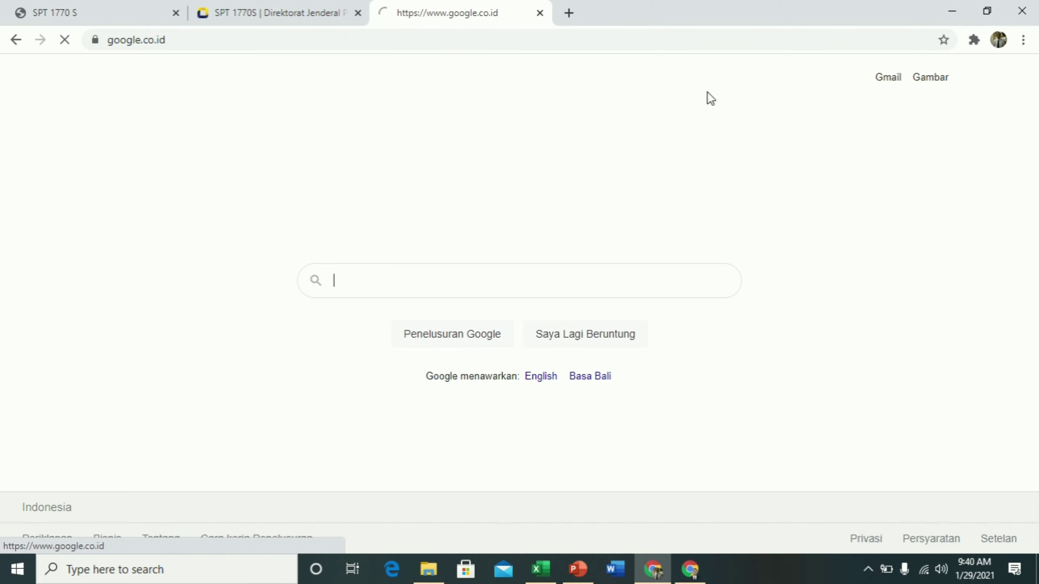
{"action": "left_click", "coordinate": [971, 78]}
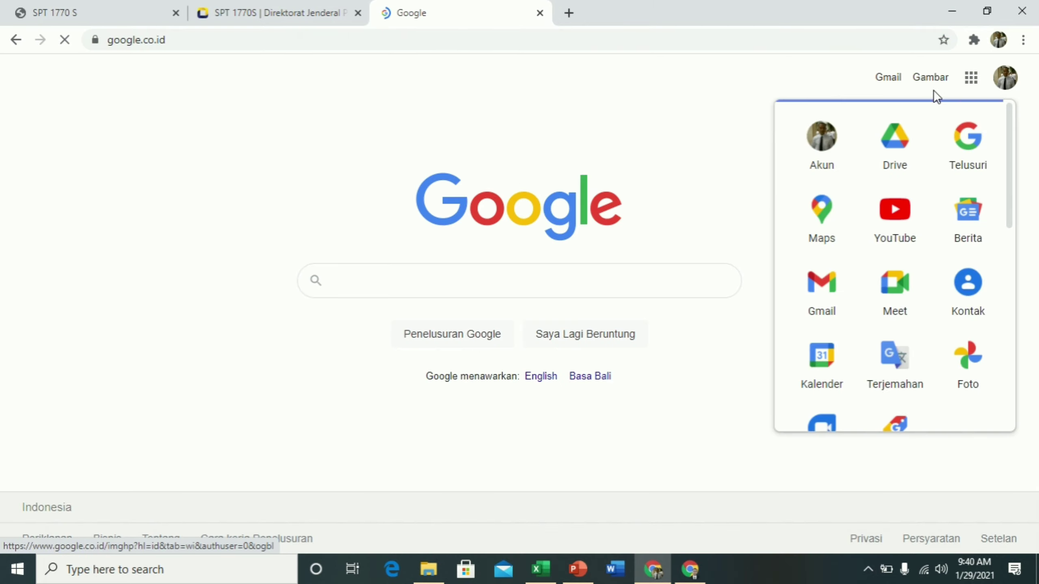
{"action": "left_click", "coordinate": [820, 296]}
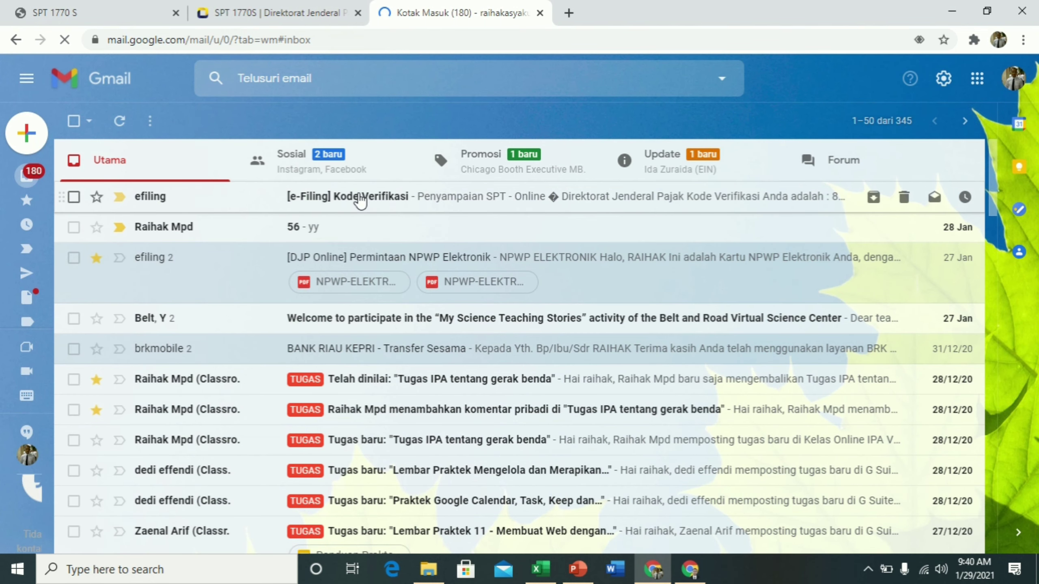
Open the e-Filing verification code e-mail and copy the code
{"action": "left_click", "coordinate": [360, 201]}
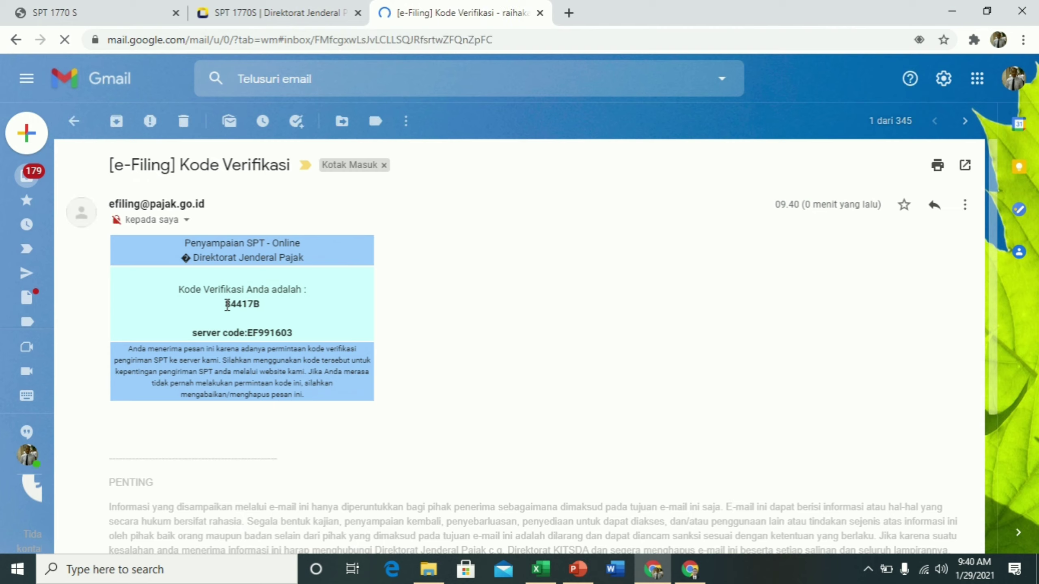
{"action": "left_click_drag", "start_coordinate": [225, 304], "coordinate": [260, 305]}
{"action": "key", "text": "ctrl+c"}
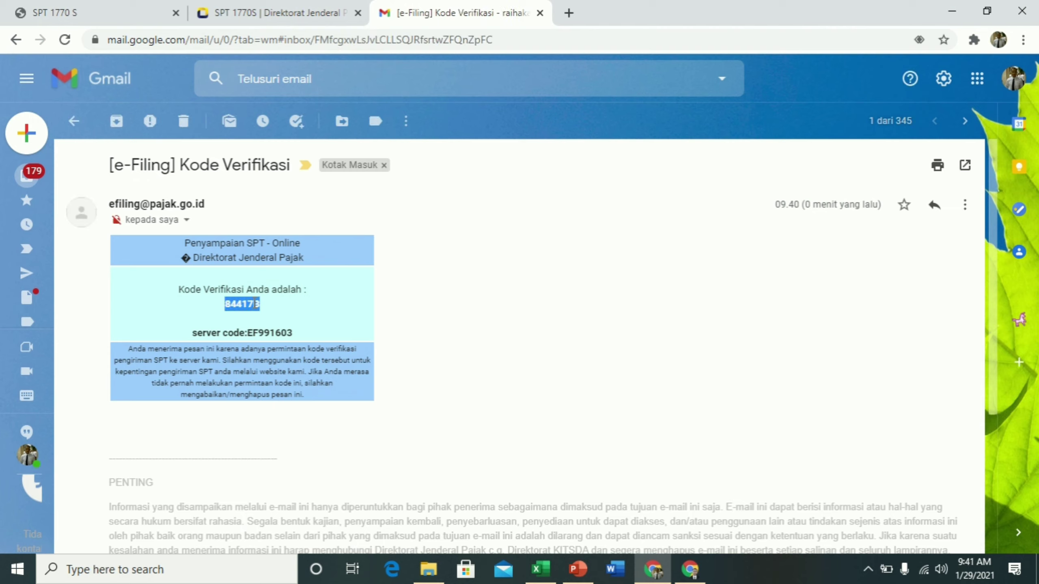
{"action": "right_click", "coordinate": [251, 302]}
{"action": "left_click", "coordinate": [282, 314]}
Paste the verification code, submit the SPT 1770S return, and open its receipt e-mail
{"action": "left_click", "coordinate": [242, 13]}
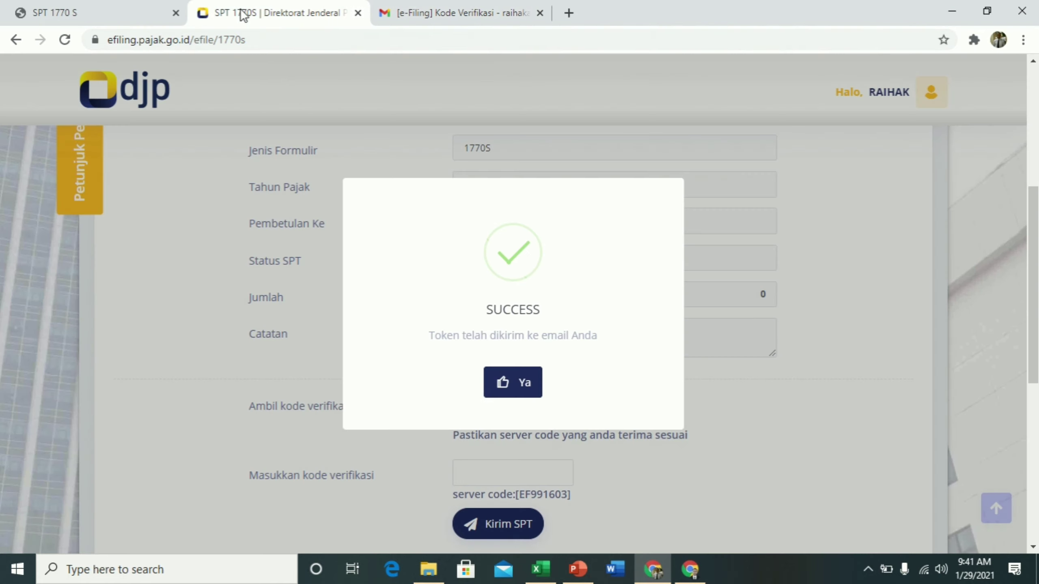
{"action": "left_click", "coordinate": [535, 389]}
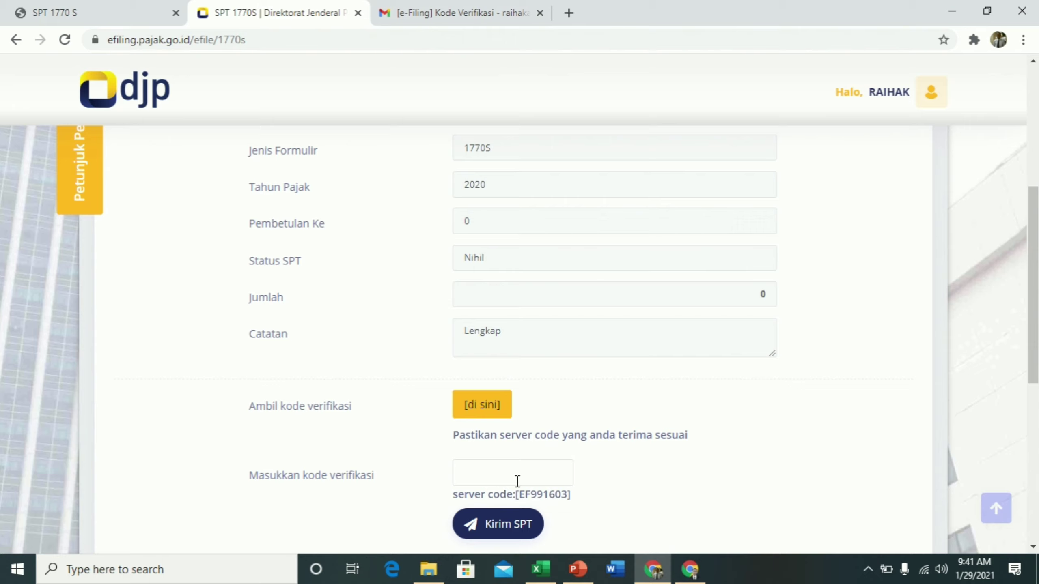
{"action": "left_click", "coordinate": [498, 475]}
{"action": "key", "text": "ctrl+v"}
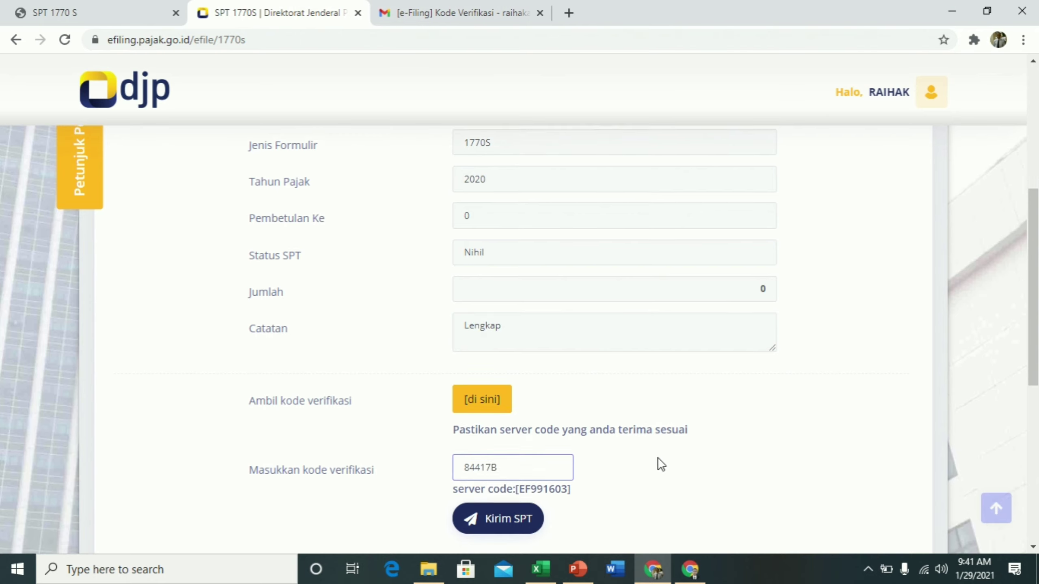
{"action": "scroll", "coordinate": [656, 461], "scroll_direction": "down", "scroll_amount": 5}
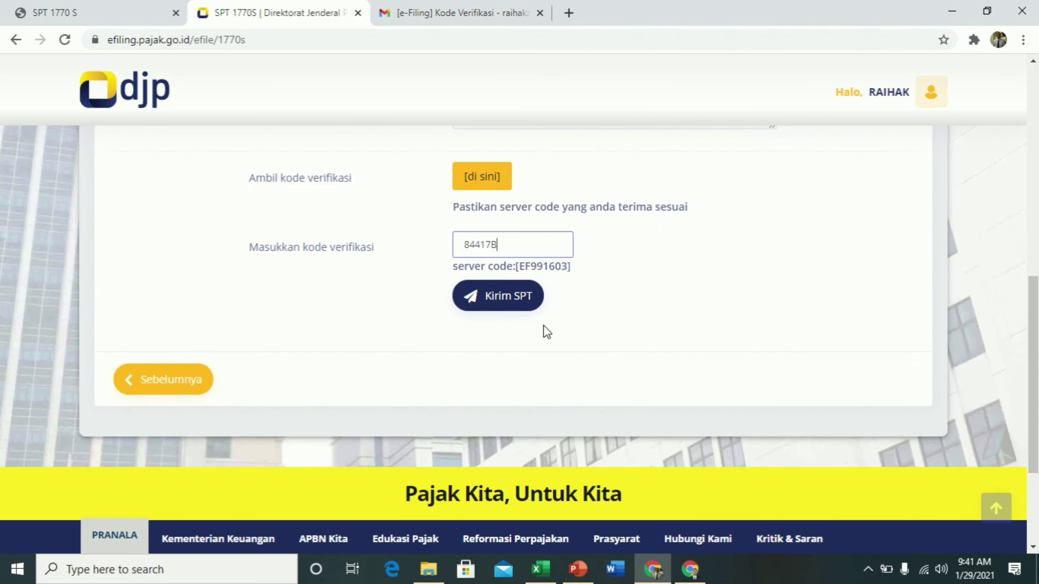
{"action": "left_click", "coordinate": [510, 299]}
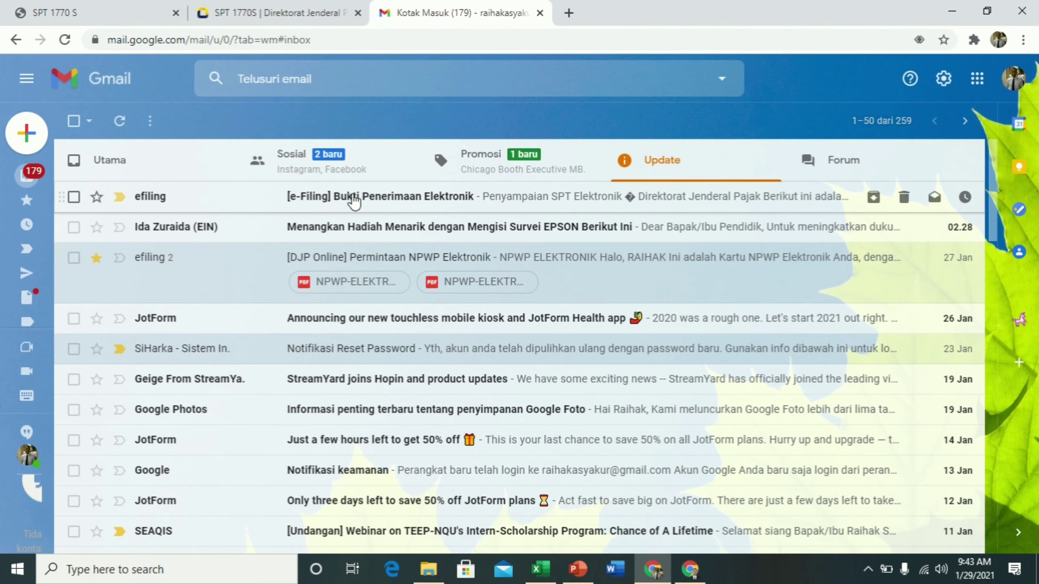
{"action": "left_click", "coordinate": [354, 201]}
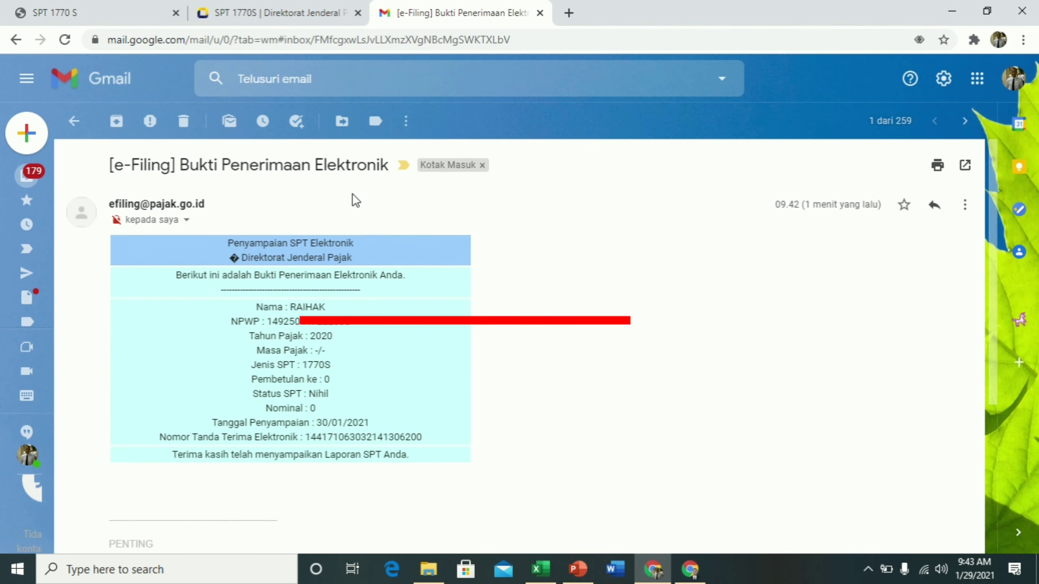